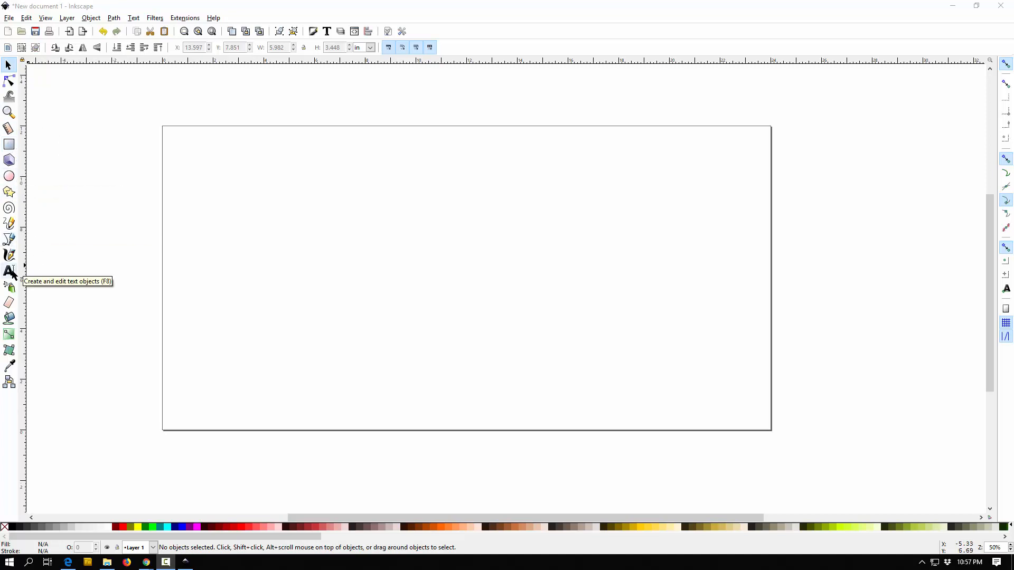
Draw a rectangle about 6.56 by 4.29 in near the page's upper-left corner and fill it with teal.
{"action": "left_click", "coordinate": [10, 144]}
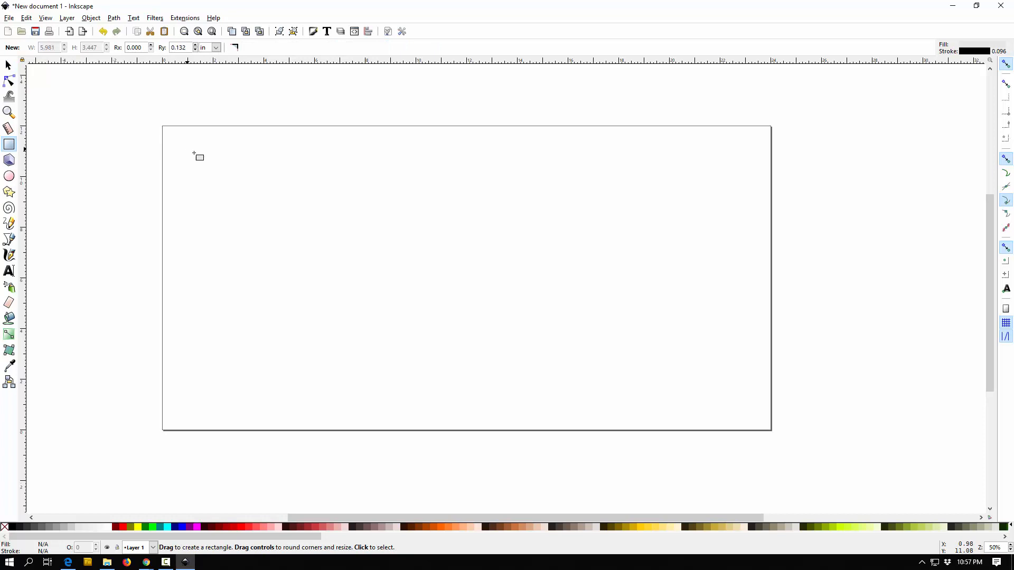
{"action": "left_click_drag", "start_coordinate": [187, 149], "coordinate": [353, 258]}
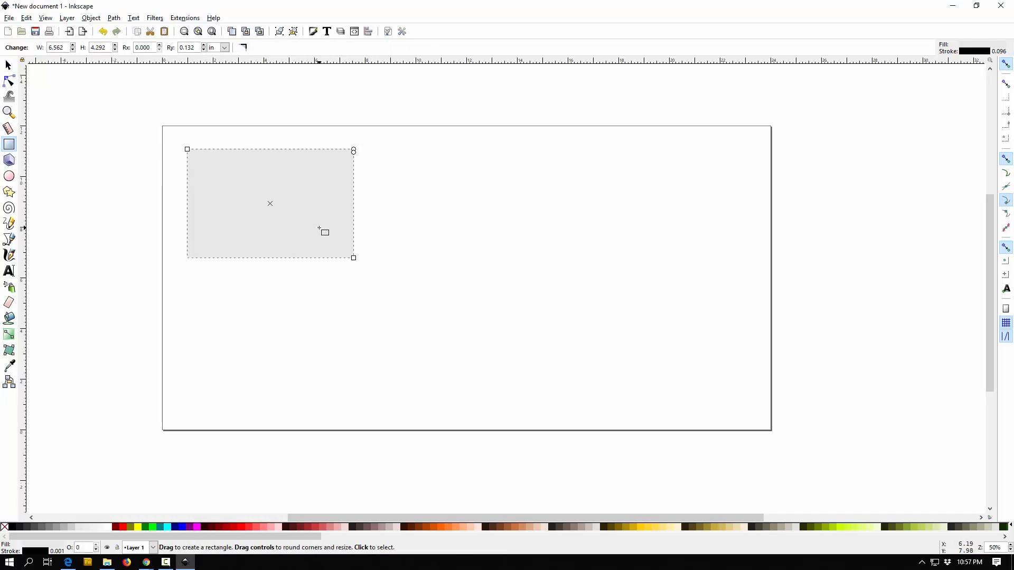
{"action": "left_click", "coordinate": [160, 527]}
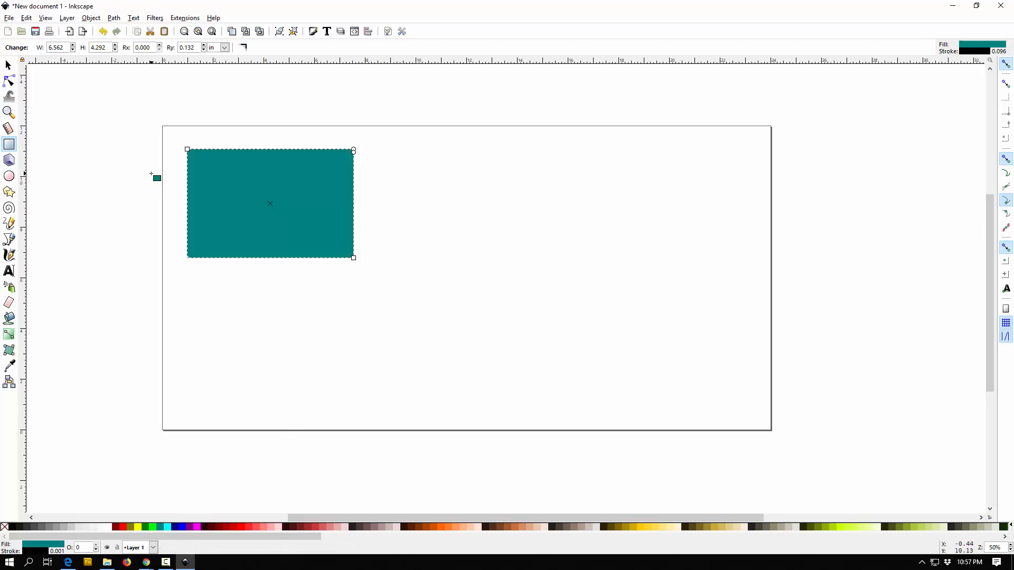
Remove the rectangle's corner rounding and enlarge it to about 7.03 by 4.48 in from its lower-right corner.
{"action": "scroll", "coordinate": [158, 166], "scroll_direction": "up", "scroll_amount": 3}
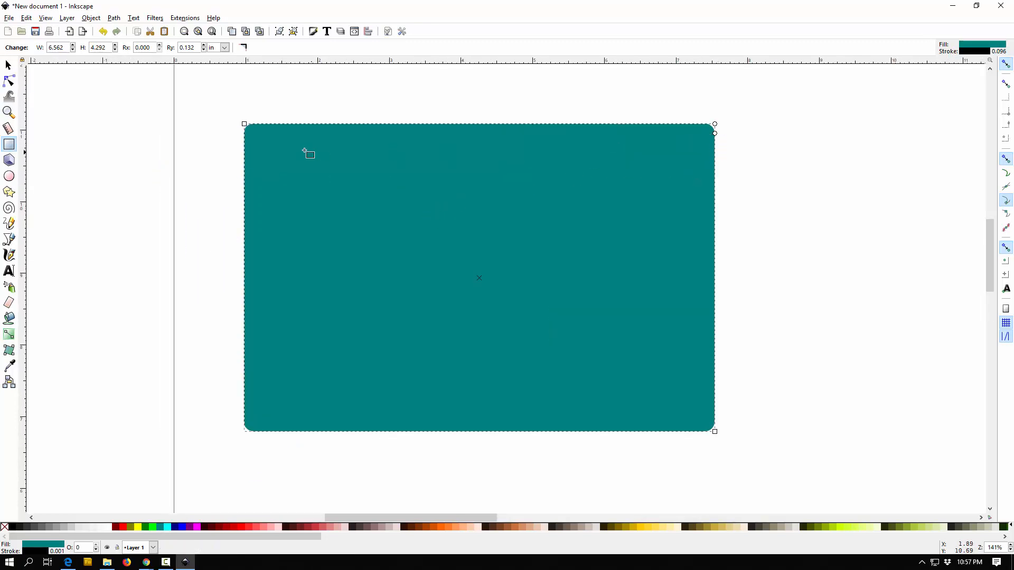
{"action": "left_click", "coordinate": [715, 133], "text": "shift"}
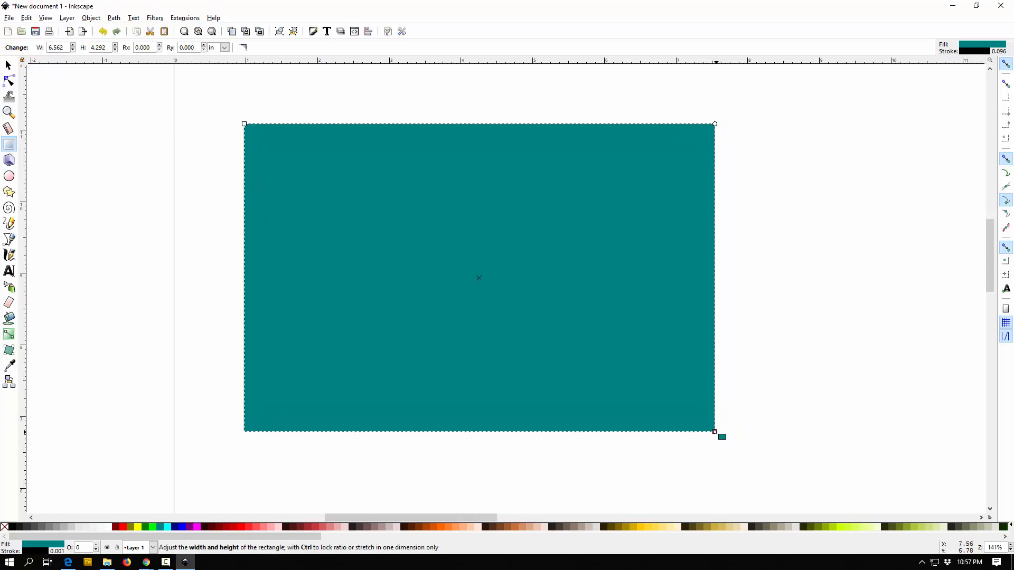
{"action": "left_click_drag", "start_coordinate": [715, 432], "coordinate": [749, 445]}
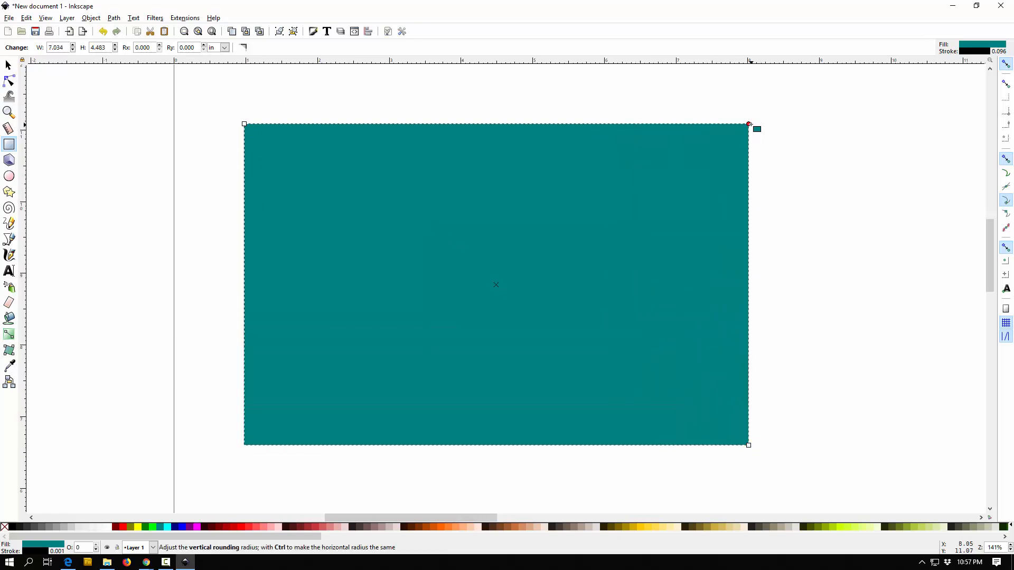
Round the rectangle's corners by about 0.83 in, then reset the corner radius to 0.
{"action": "left_click_drag", "start_coordinate": [749, 125], "coordinate": [742, 185]}
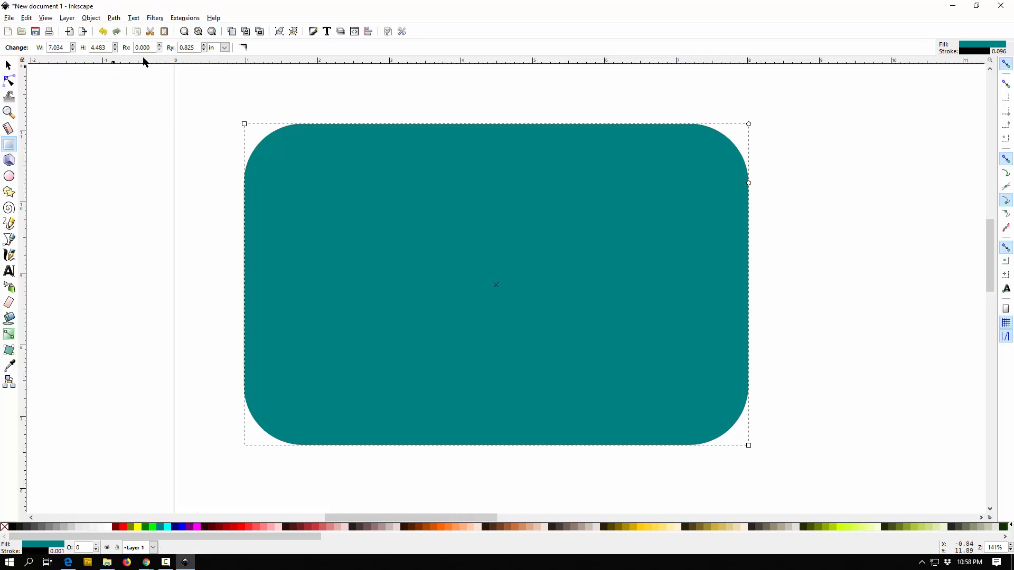
{"action": "type", "text": "0."}
{"action": "key", "text": "Return"}
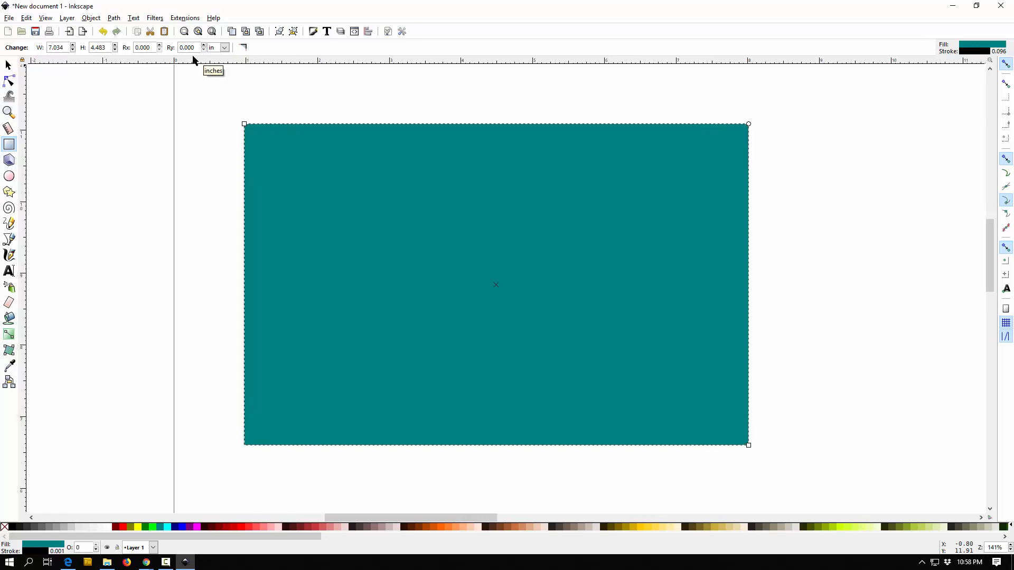
Set the rectangle's vertical corner radius Ry to 0.5 in, then to 2 in.
{"action": "double_click", "coordinate": [188, 48]}
{"action": "type", "text": "5"}
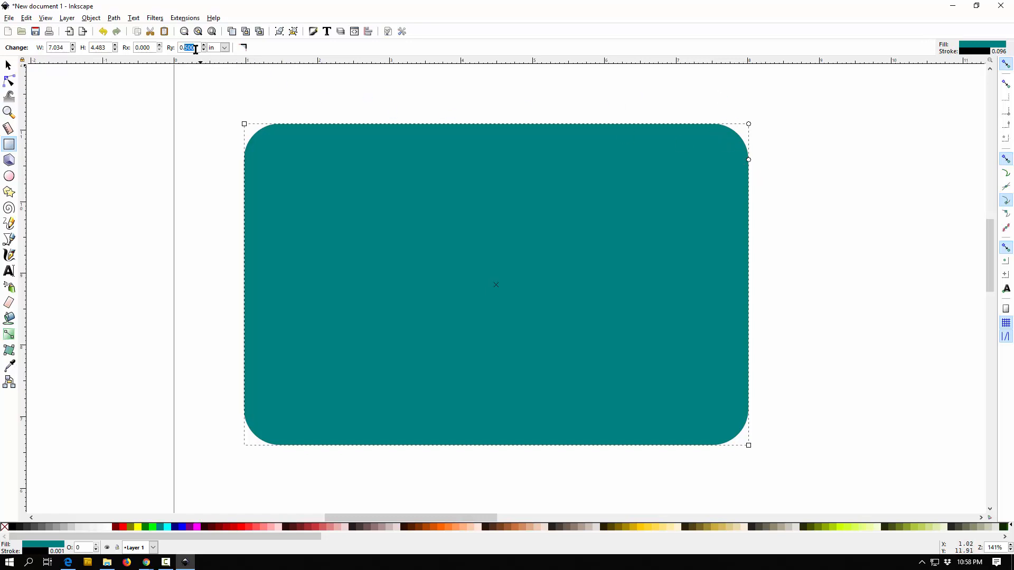
{"action": "type", "text": "2"}
{"action": "key", "text": "Return"}
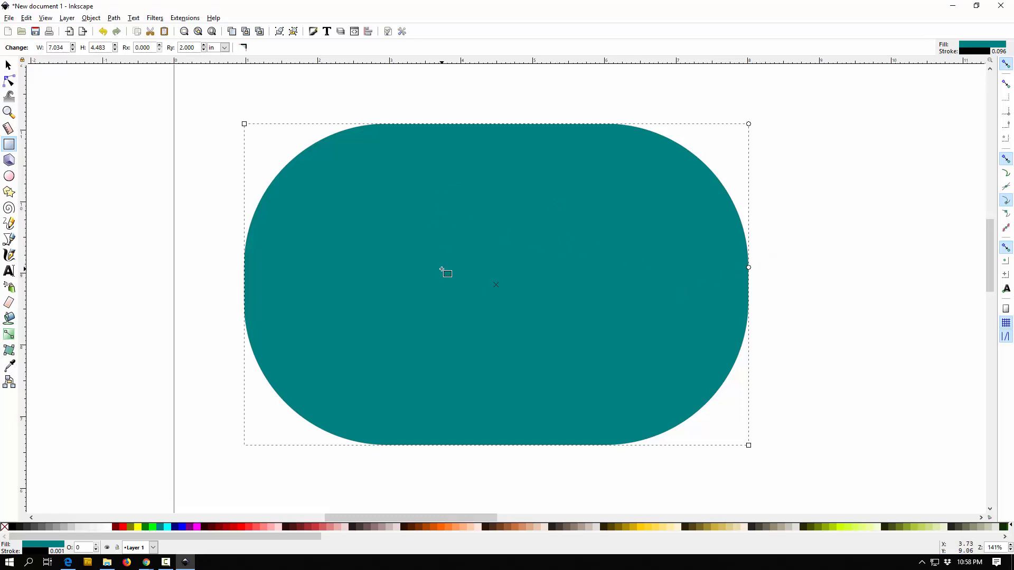
Delete the rounded teal rectangle from the page.
{"action": "scroll", "coordinate": [443, 270], "scroll_direction": "down", "scroll_amount": 1, "text": "ctrl"}
{"action": "scroll", "coordinate": [443, 270], "scroll_direction": "down", "scroll_amount": 1, "text": "ctrl"}
{"action": "left_click", "coordinate": [18, 67]}
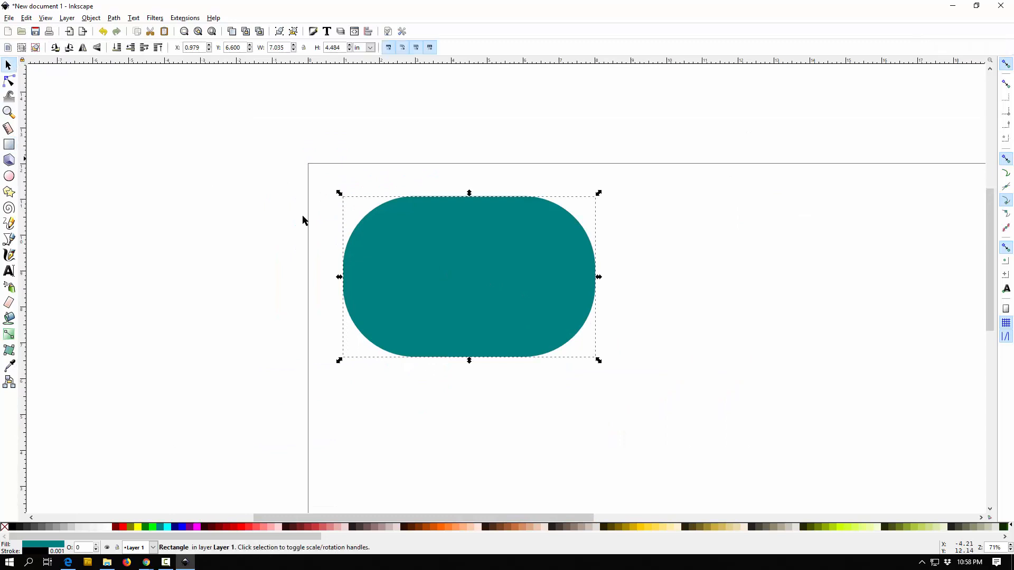
{"action": "key", "text": "Delete"}
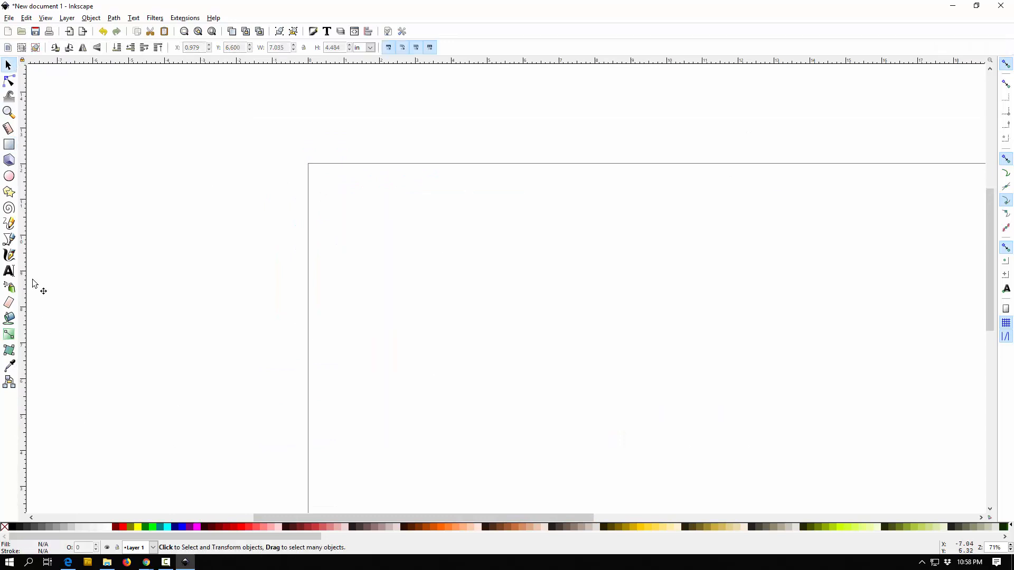
Set the vertical corner radius for new rectangles to 0 and draw a square of about 7.01 in per side.
{"action": "left_click", "coordinate": [9, 144]}
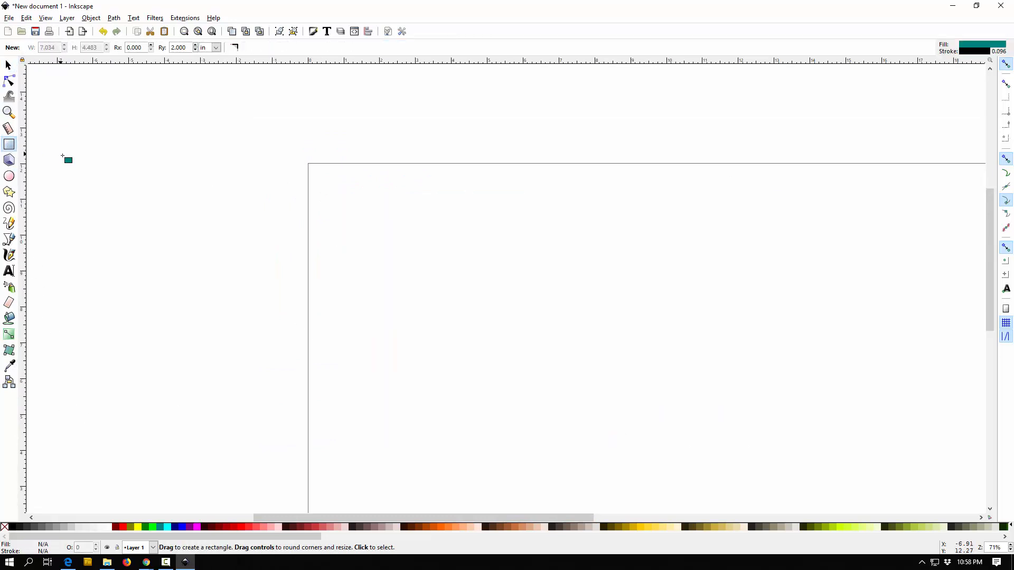
{"action": "left_click", "coordinate": [186, 47]}
{"action": "left_click_drag", "start_coordinate": [189, 50], "coordinate": [148, 47]}
{"action": "type", "text": "0"}
{"action": "key", "text": "Return"}
{"action": "mouse_move", "coordinate": [342, 201]}
{"action": "left_mouse_down"}
{"action": "mouse_move", "coordinate": [460, 312]}
{"action": "mouse_move", "coordinate": [575, 340]}
{"action": "mouse_move", "coordinate": [513, 470]}
{"action": "mouse_move", "coordinate": [591, 348]}
{"action": "mouse_move", "coordinate": [531, 324]}
{"action": "mouse_move", "coordinate": [549, 373]}
{"action": "mouse_move", "coordinate": [538, 346]}
{"action": "mouse_move", "coordinate": [518, 359]}
{"action": "mouse_move", "coordinate": [534, 376]}
{"action": "mouse_move", "coordinate": [492, 331]}
{"action": "mouse_move", "coordinate": [550, 392]}
{"action": "mouse_move", "coordinate": [566, 394]}
{"action": "mouse_move", "coordinate": [511, 371]}
{"action": "mouse_move", "coordinate": [562, 380]}
{"action": "mouse_move", "coordinate": [660, 457]}
{"action": "left_mouse_up"}
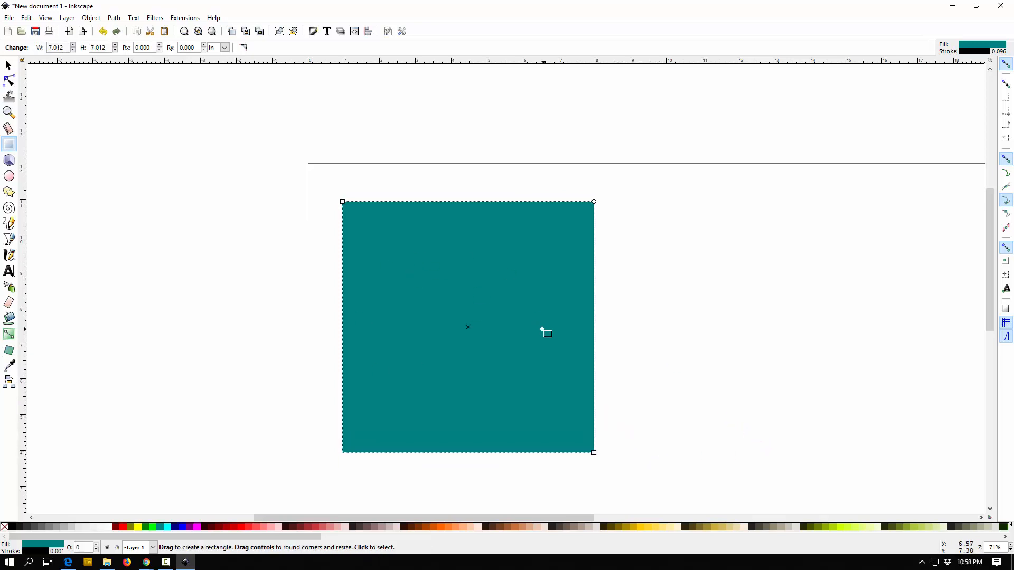
Set the square's X position to 0 so it aligns with the page's left edge.
{"action": "left_click", "coordinate": [8, 65]}
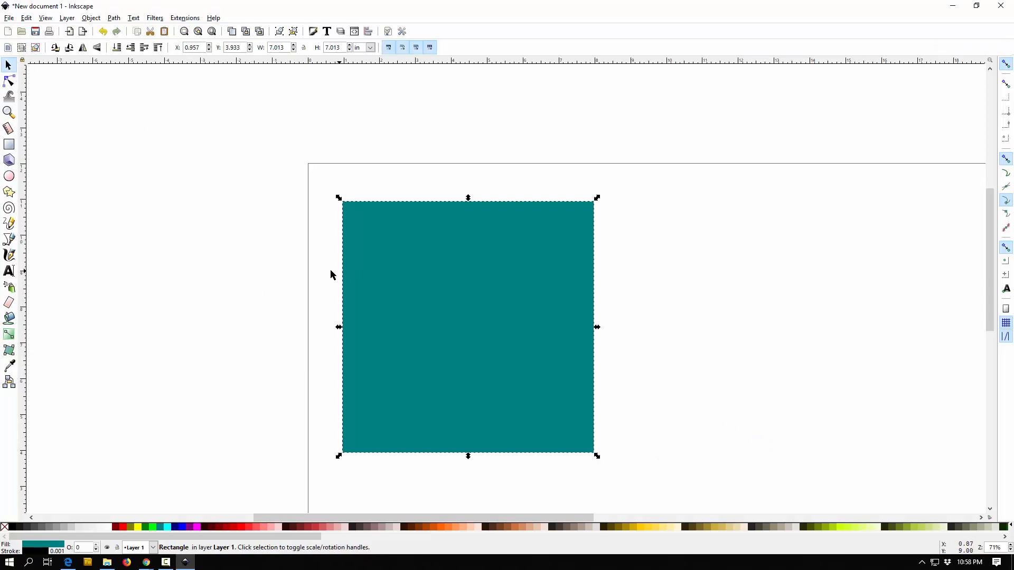
{"action": "left_click", "coordinate": [270, 267]}
{"action": "left_click", "coordinate": [509, 277]}
{"action": "type", "text": "0"}
{"action": "key", "text": "Return"}
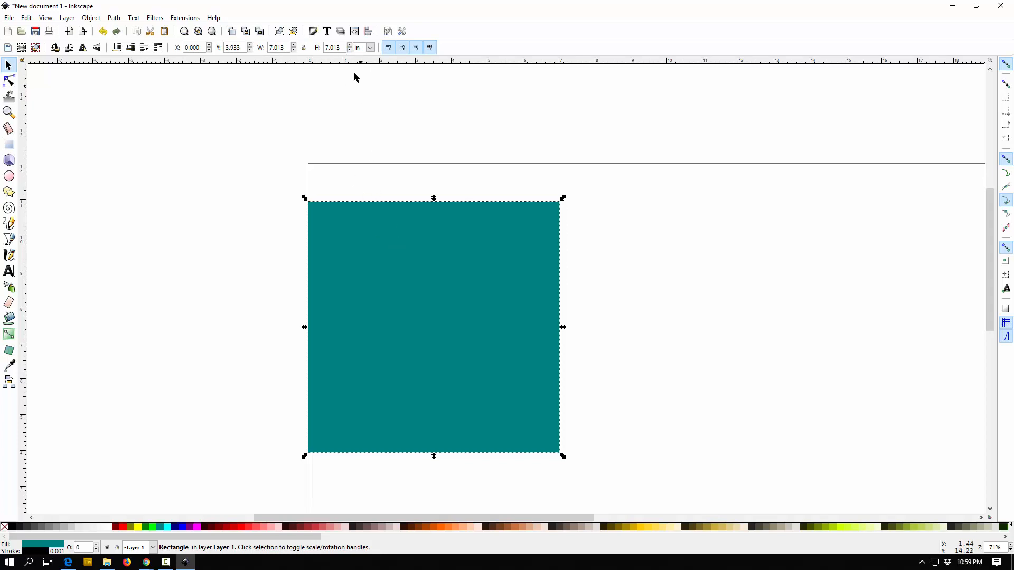
Resize the square to 5 in high and 5 in wide, and move it just inside the page's upper-left corner.
{"action": "left_click", "coordinate": [340, 47]}
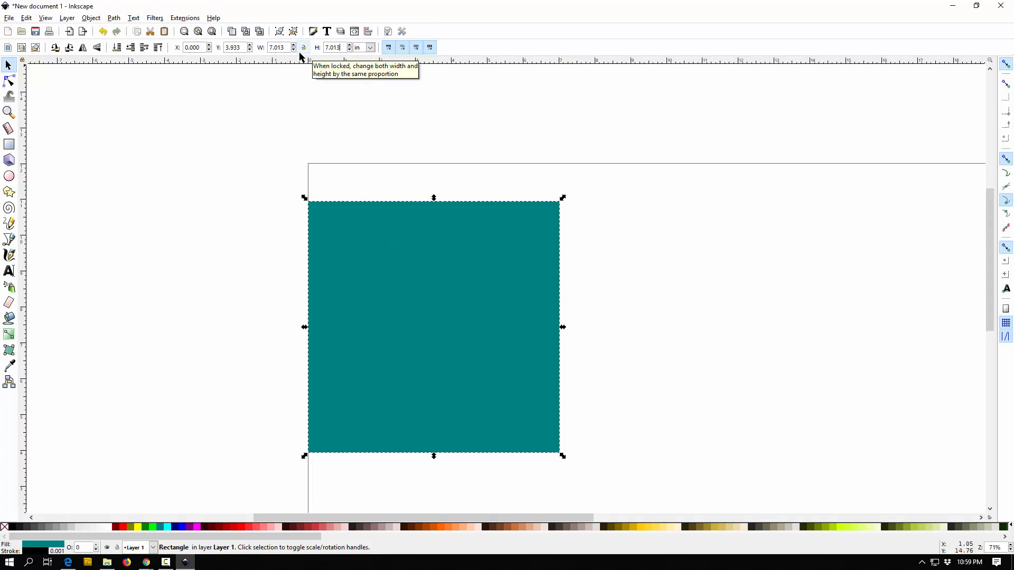
{"action": "left_click_drag", "start_coordinate": [337, 49], "coordinate": [331, 47]}
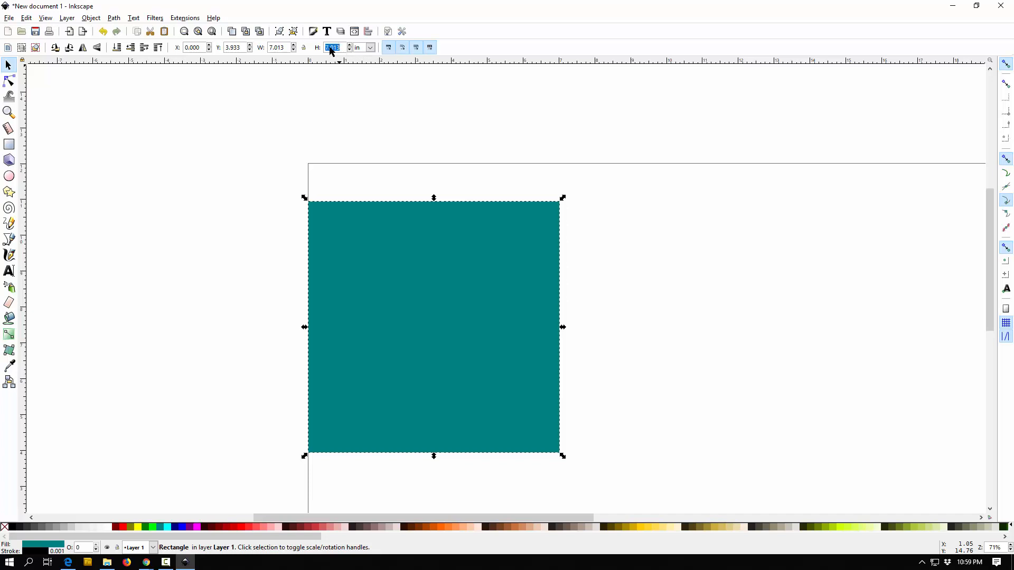
{"action": "type", "text": "5"}
{"action": "key", "text": "Return"}
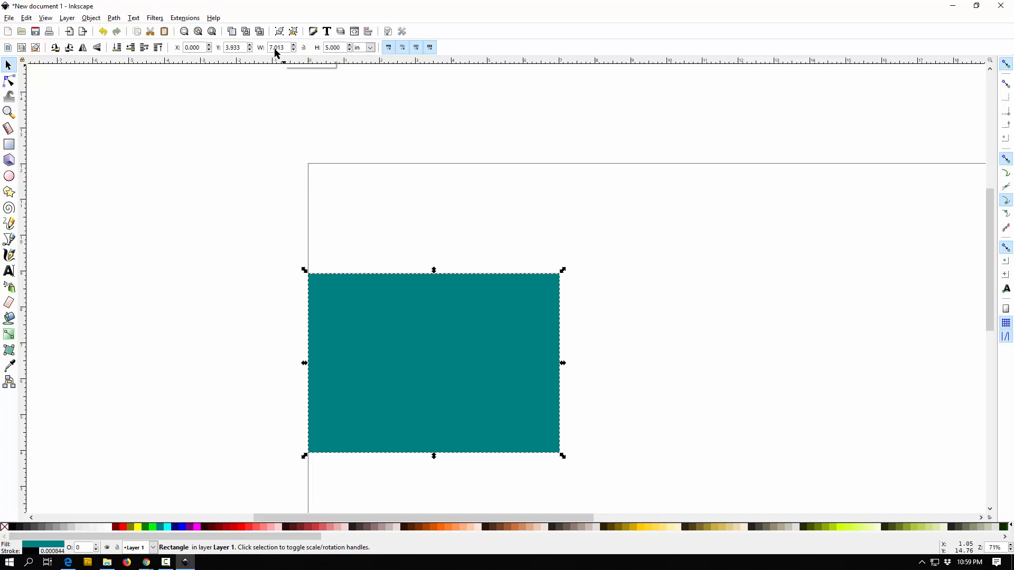
{"action": "double_click", "coordinate": [276, 50]}
{"action": "type", "text": "5"}
{"action": "key", "text": "Return"}
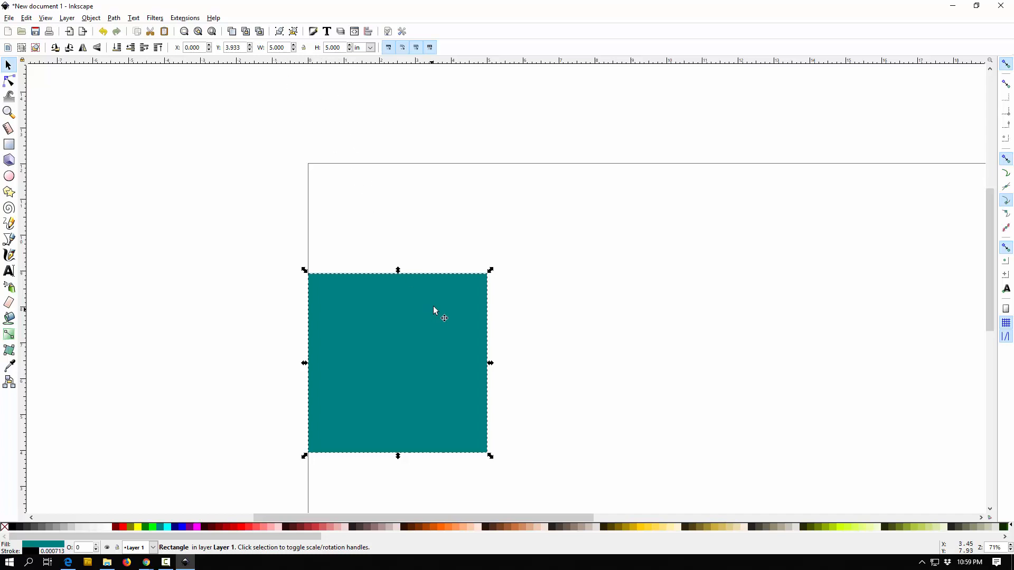
{"action": "left_click_drag", "start_coordinate": [415, 344], "coordinate": [422, 245]}
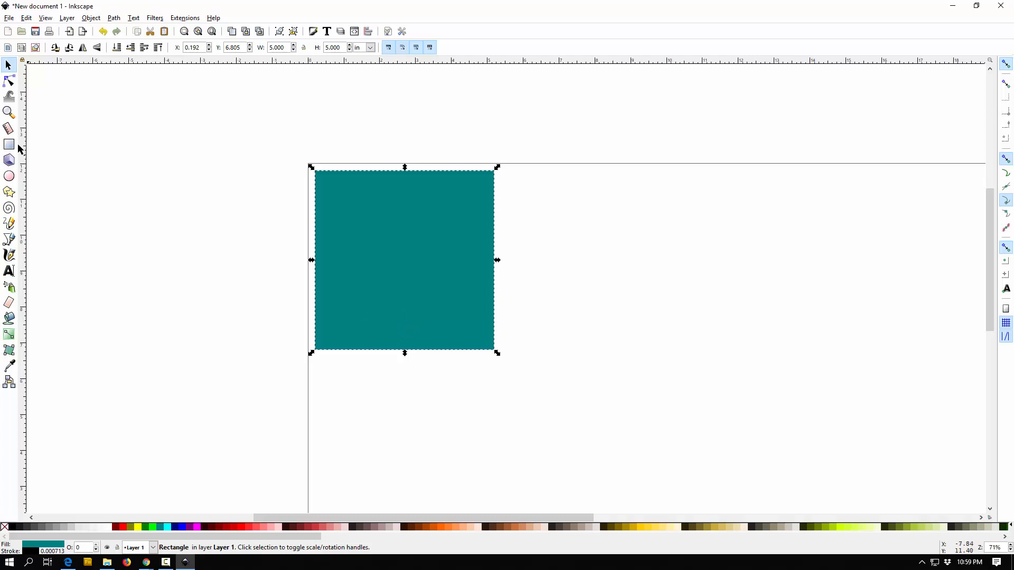
Draw an ellipse with a width of 5 in to the right of the square, and delete it again.
{"action": "left_click", "coordinate": [9, 175]}
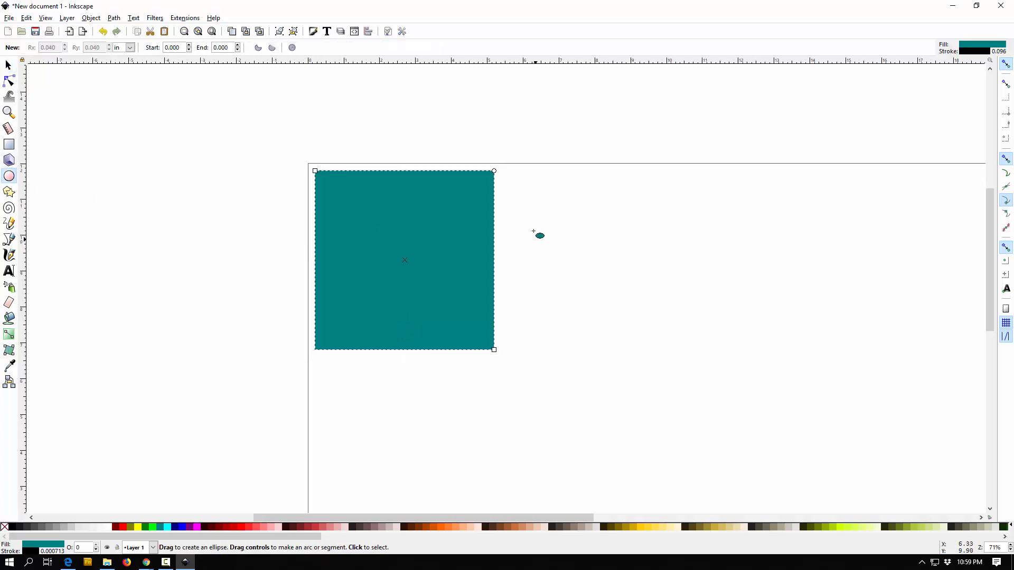
{"action": "left_click_drag", "start_coordinate": [528, 205], "coordinate": [716, 301]}
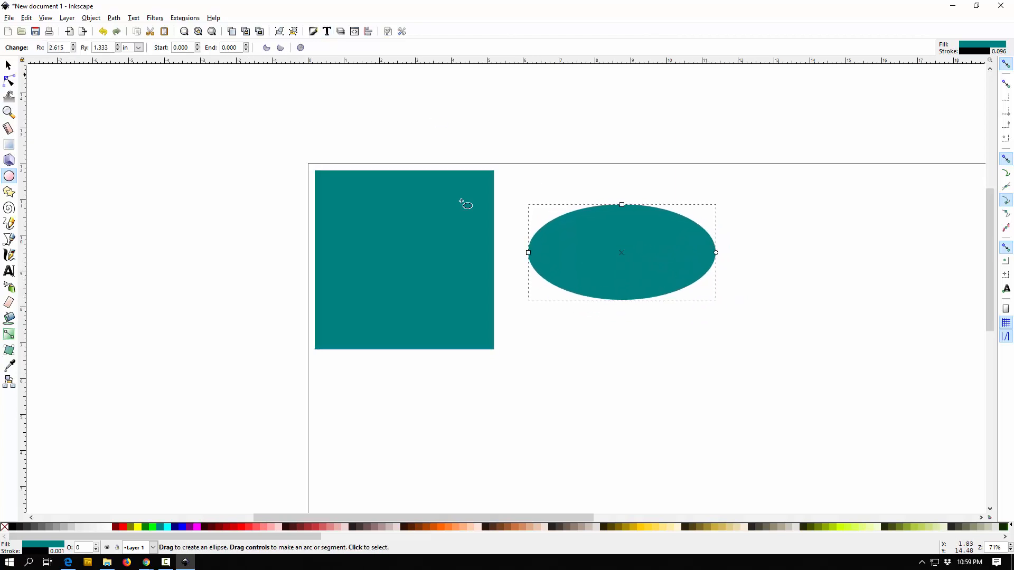
{"action": "left_click", "coordinate": [8, 65]}
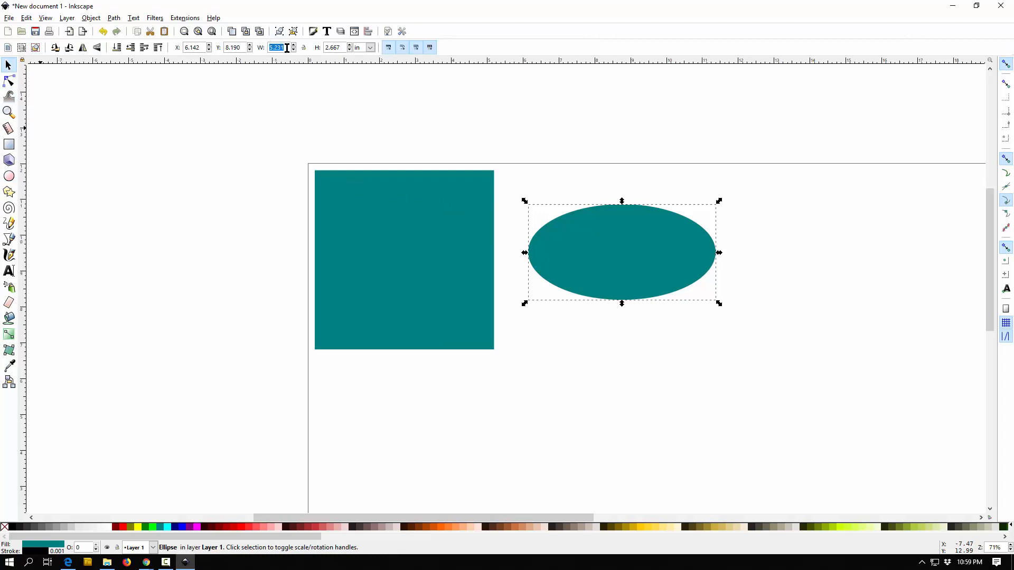
{"action": "type", "text": "5"}
{"action": "key", "text": "Return"}
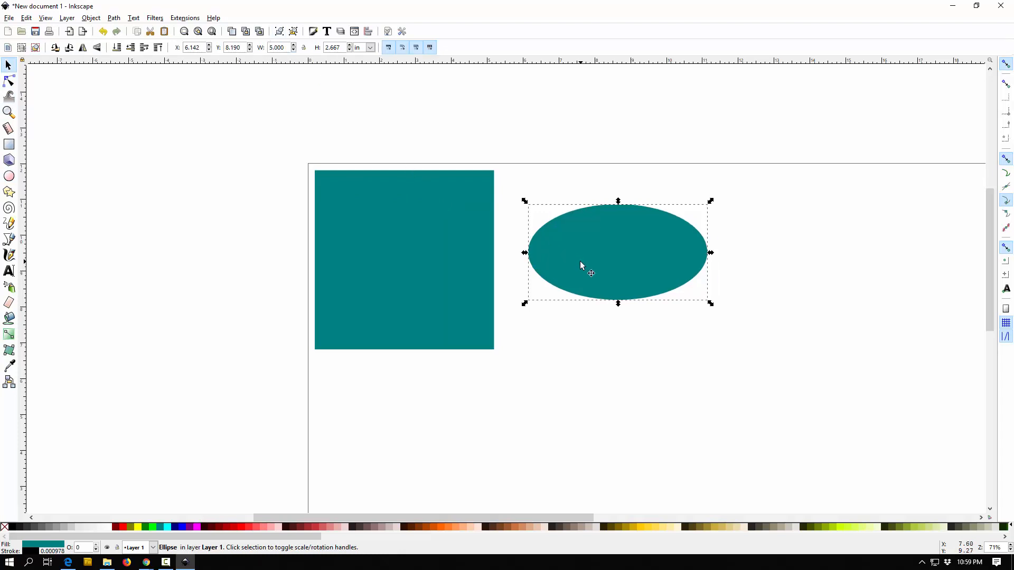
{"action": "key", "text": "Delete"}
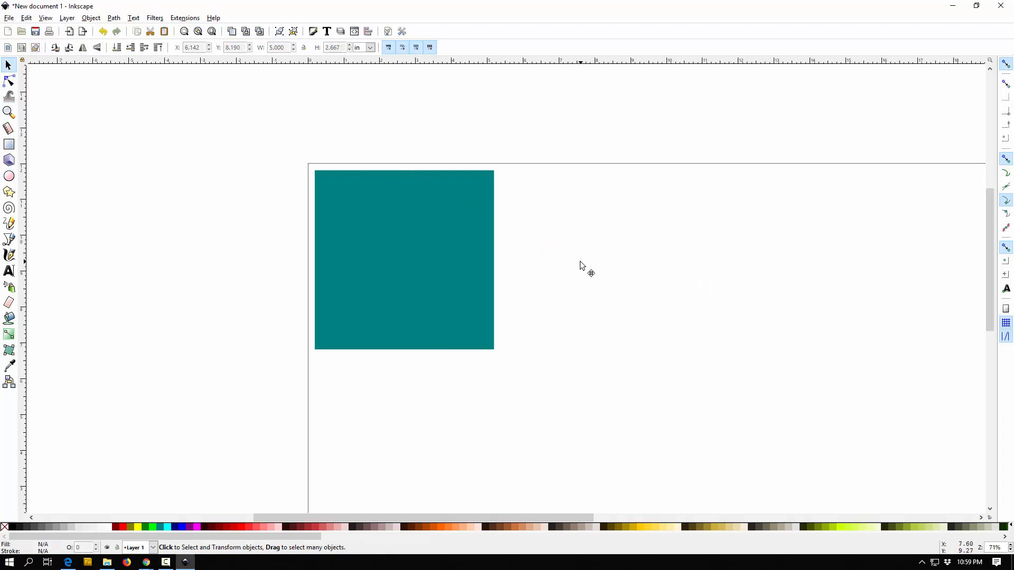
Draw a perfect circle with a radius of about 1.78 in to the right of the square.
{"action": "left_click", "coordinate": [9, 176]}
{"action": "left_click_drag", "start_coordinate": [532, 197], "coordinate": [665, 331]}
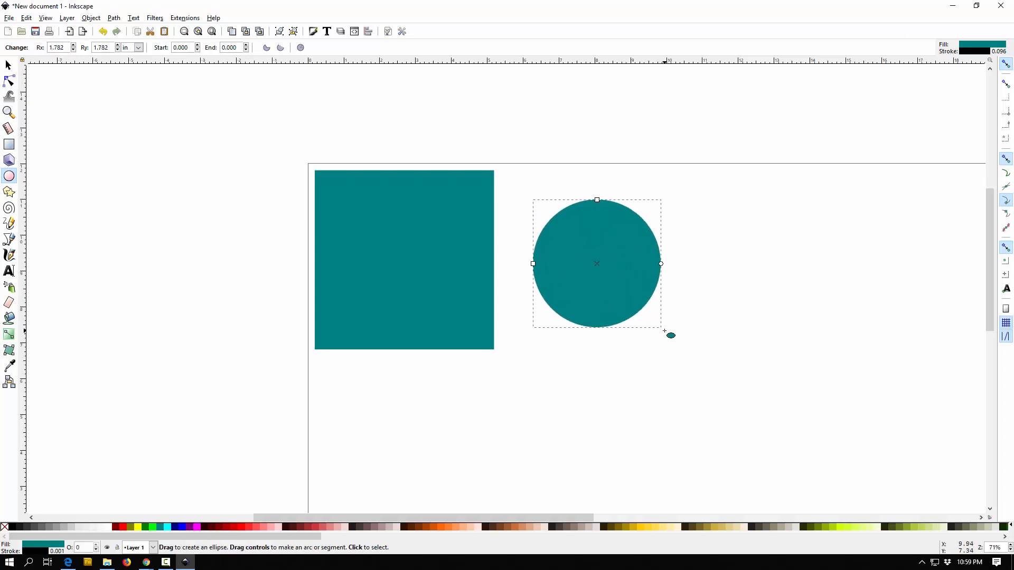
Draw a five-cornered star above and to the right of the circle, and convert it to a regular polygon.
{"action": "left_click", "coordinate": [5, 194]}
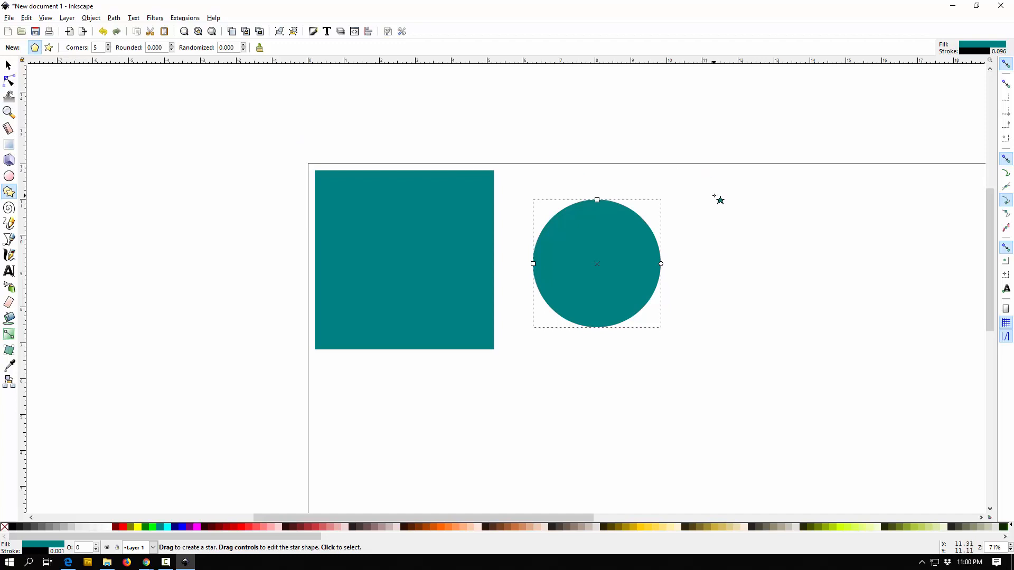
{"action": "left_click_drag", "start_coordinate": [714, 196], "coordinate": [773, 245]}
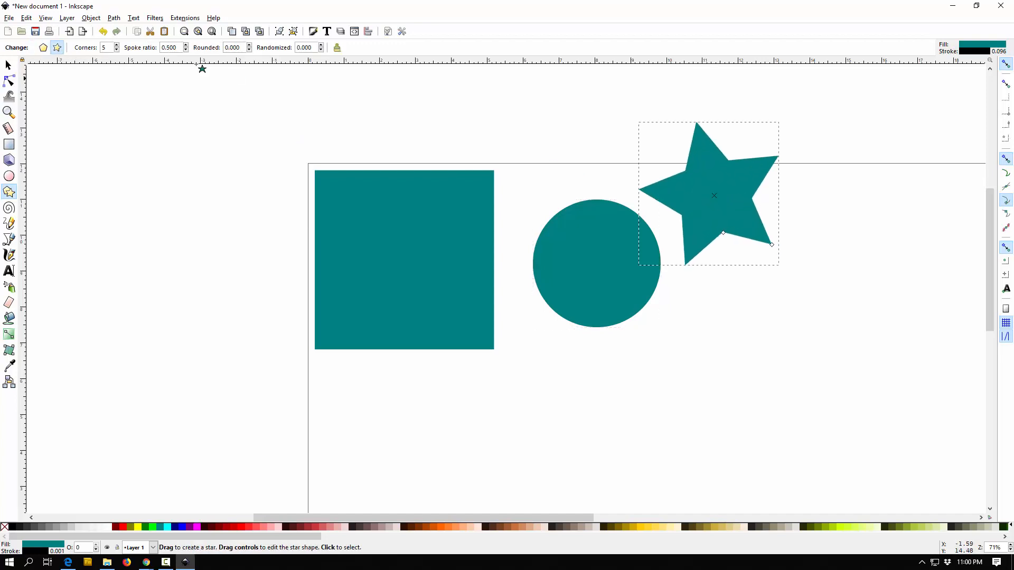
{"action": "left_click", "coordinate": [43, 48]}
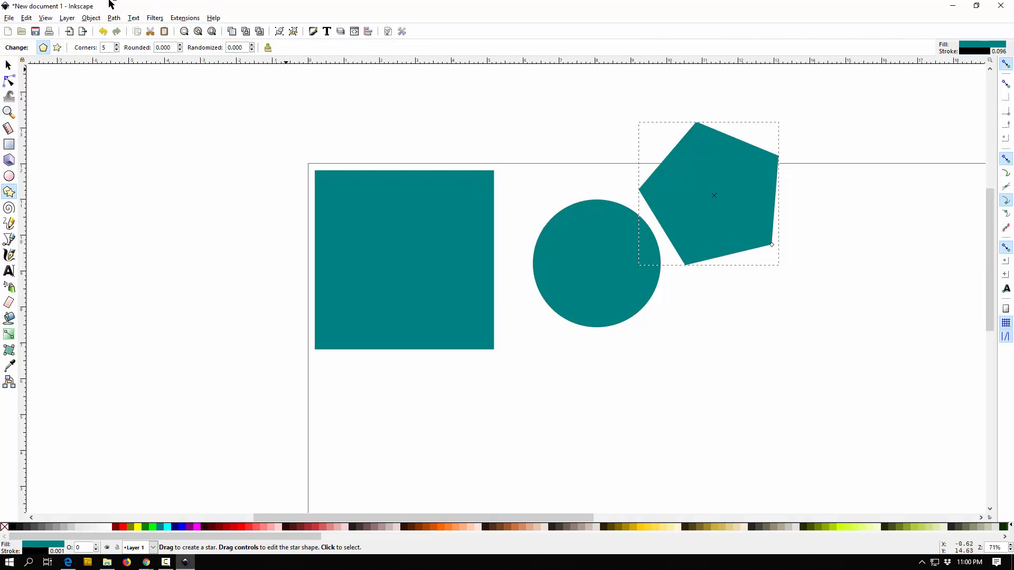
Raise the polygon's corner count past 13 and bring it back to 12.
{"action": "left_click", "coordinate": [116, 45]}
{"action": "left_click", "coordinate": [117, 46]}
{"action": "left_click", "coordinate": [116, 45]}
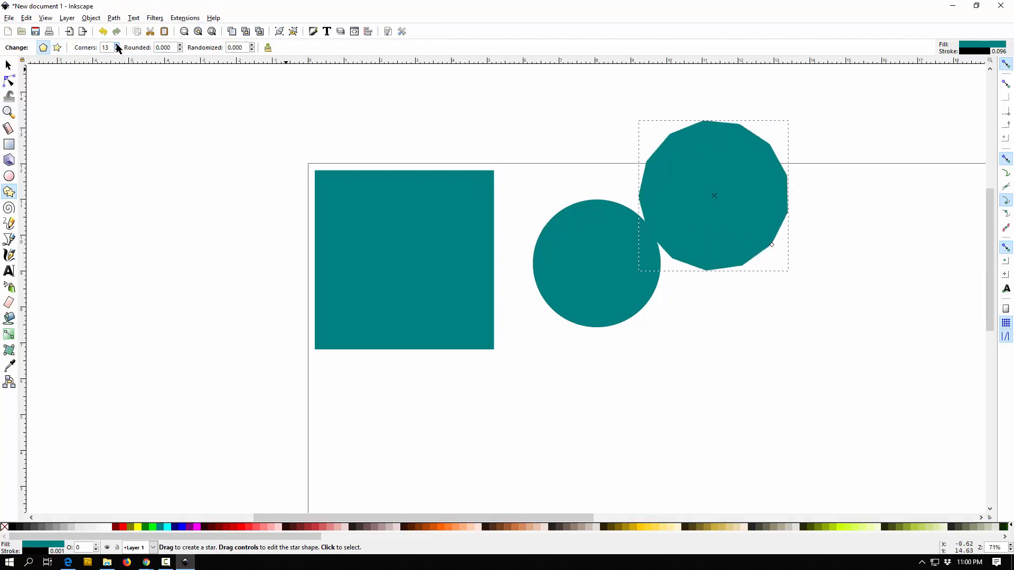
{"action": "left_click", "coordinate": [116, 45]}
{"action": "left_click", "coordinate": [117, 45]}
{"action": "left_click", "coordinate": [117, 50]}
{"action": "left_click", "coordinate": [117, 49]}
{"action": "left_click", "coordinate": [117, 49]}
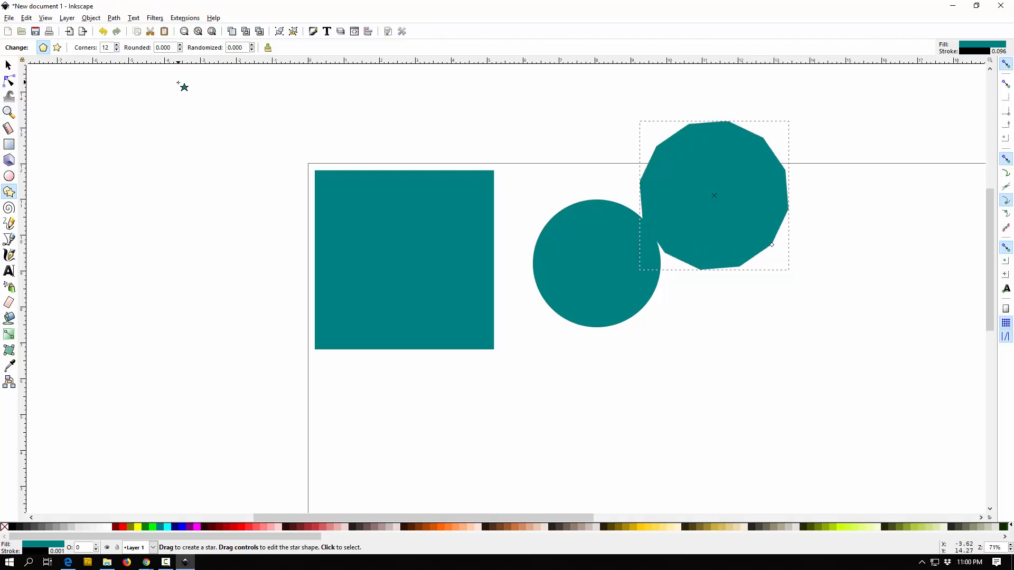
Set the polygon's Rounded value to 0.200.
{"action": "left_click", "coordinate": [180, 46]}
{"action": "left_click", "coordinate": [180, 45]}
{"action": "left_click", "coordinate": [180, 46]}
{"action": "left_click", "coordinate": [180, 46]}
{"action": "left_click", "coordinate": [180, 45]}
{"action": "left_click", "coordinate": [180, 46]}
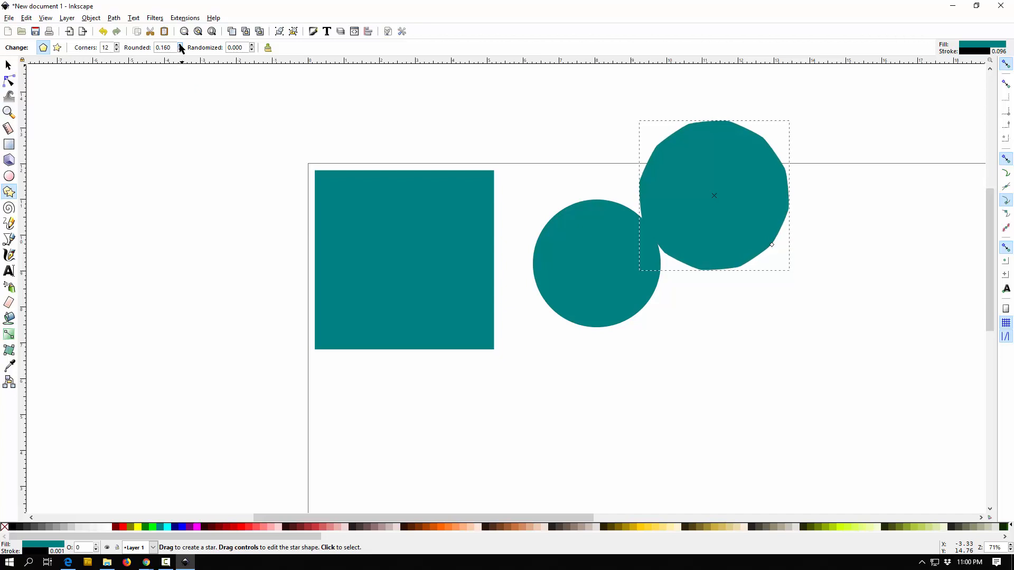
Reduce the rounded polygon's corner count to 6.
{"action": "left_click", "coordinate": [118, 49]}
{"action": "left_click", "coordinate": [118, 49]}
{"action": "left_click", "coordinate": [118, 49]}
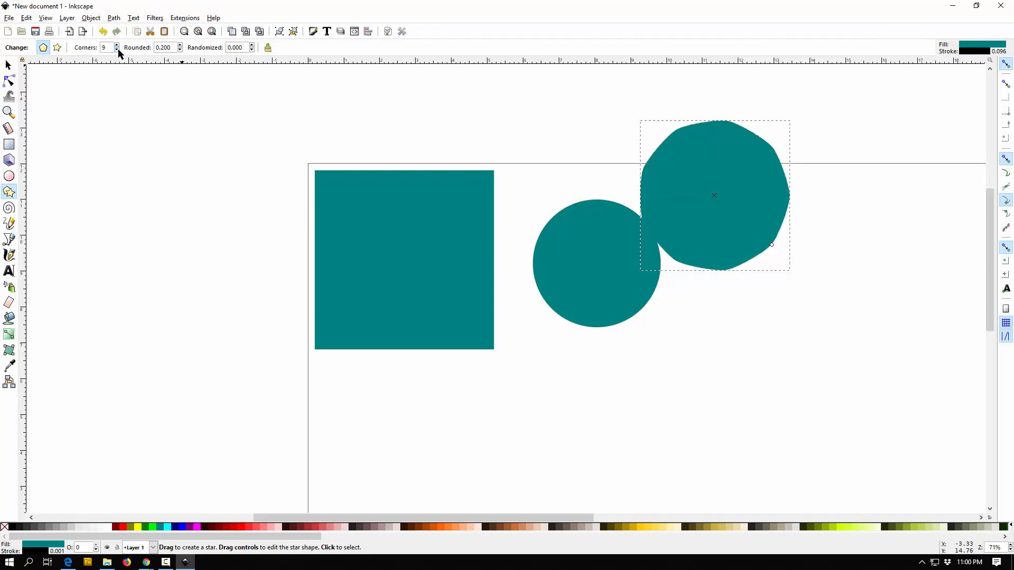
{"action": "left_click", "coordinate": [118, 49]}
{"action": "left_click", "coordinate": [119, 49]}
{"action": "left_click", "coordinate": [119, 49]}
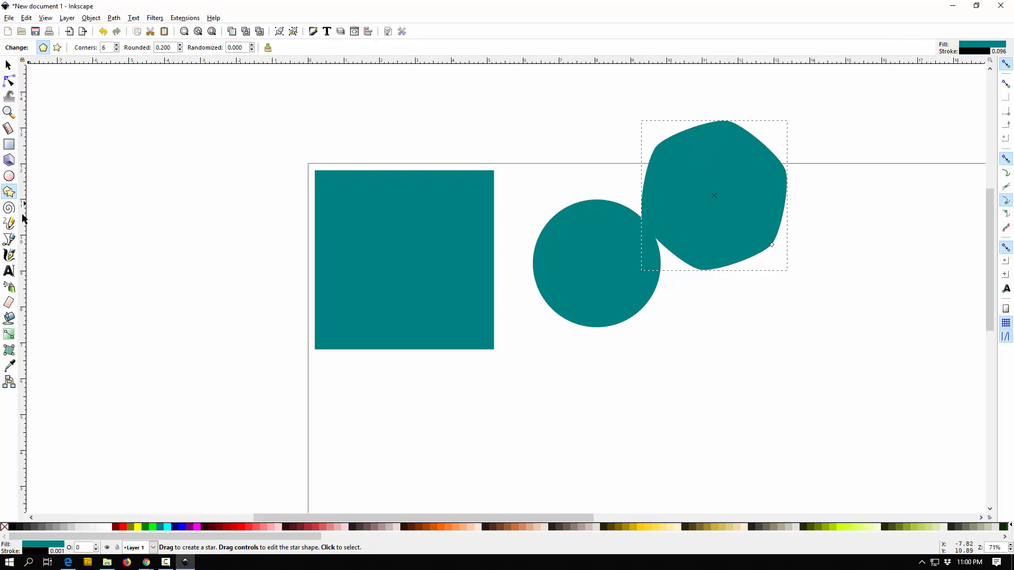
Move the rounded polygon down and to the right so it sits clear of the circle, then deselect it.
{"action": "left_click", "coordinate": [8, 64]}
{"action": "left_click_drag", "start_coordinate": [711, 203], "coordinate": [768, 263]}
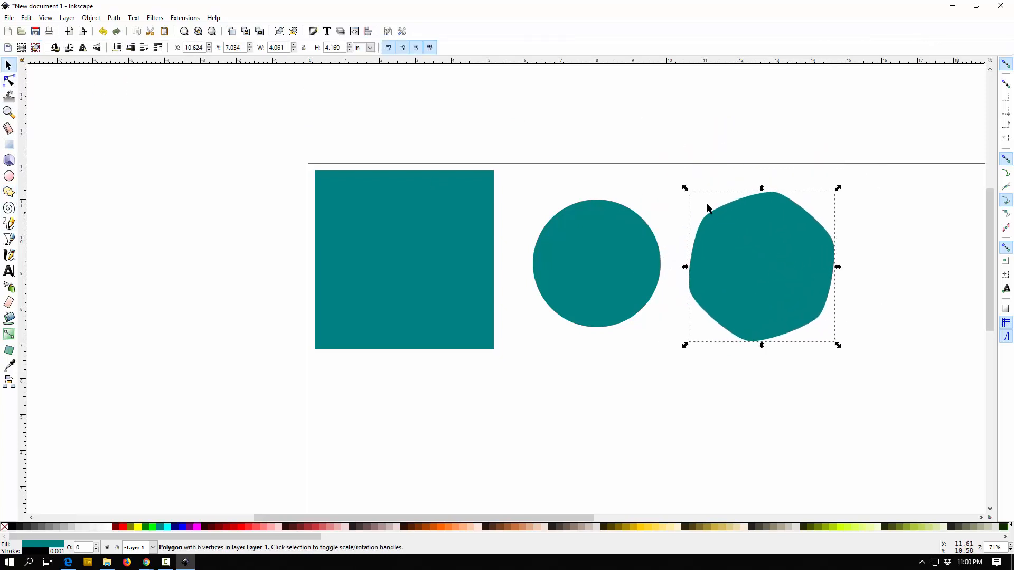
{"action": "left_click", "coordinate": [690, 366]}
Stretch the square to about 6.03 in high and narrow it into an upright rectangle.
{"action": "left_click", "coordinate": [452, 250]}
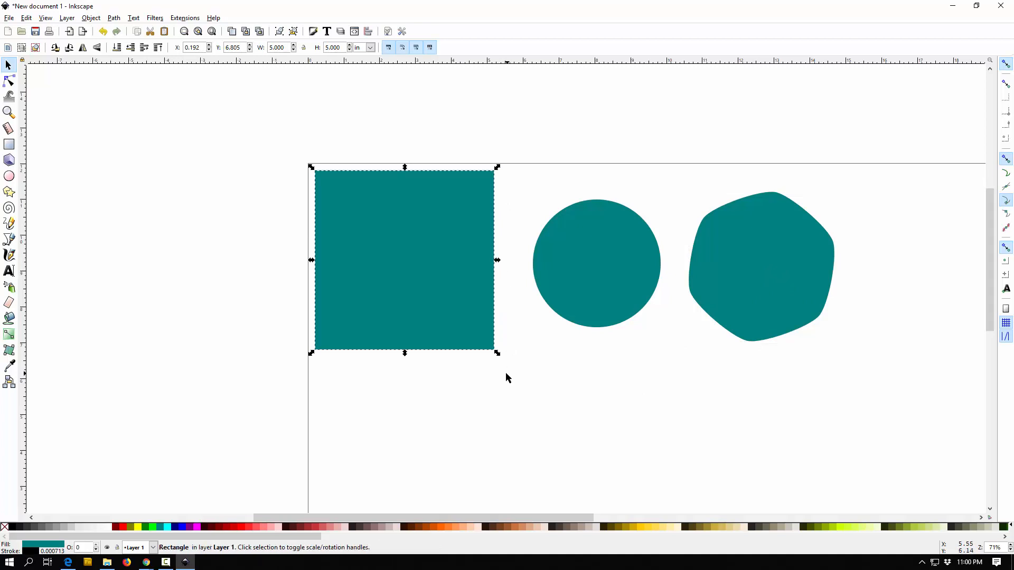
{"action": "left_click_drag", "start_coordinate": [498, 353], "coordinate": [502, 391]}
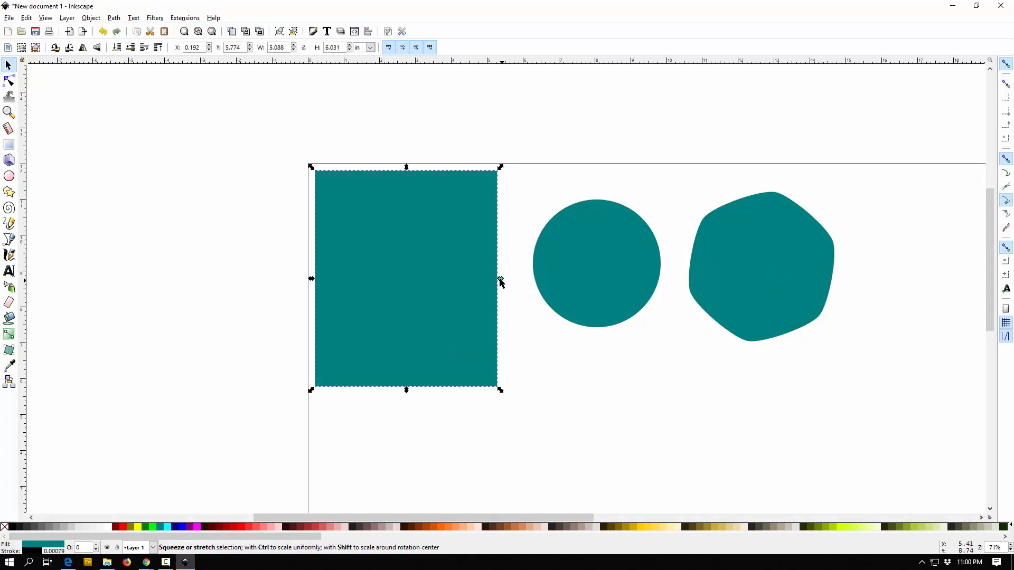
{"action": "left_click_drag", "start_coordinate": [500, 279], "coordinate": [463, 279]}
Enlarge the rounded polygon to about 5.7 by 6.0 in and rotate it clockwise.
{"action": "left_click", "coordinate": [769, 233]}
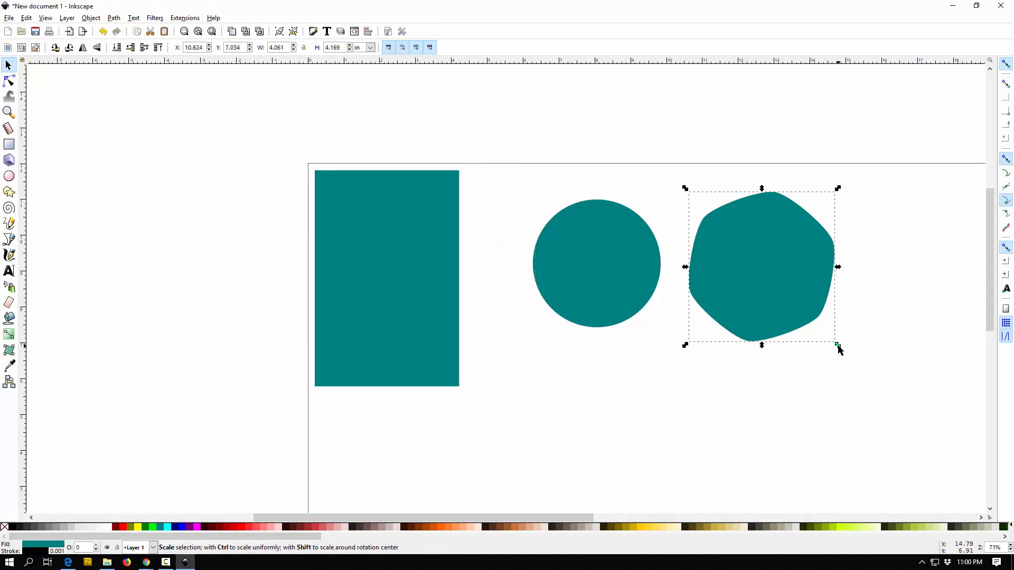
{"action": "left_click_drag", "start_coordinate": [838, 346], "coordinate": [909, 430]}
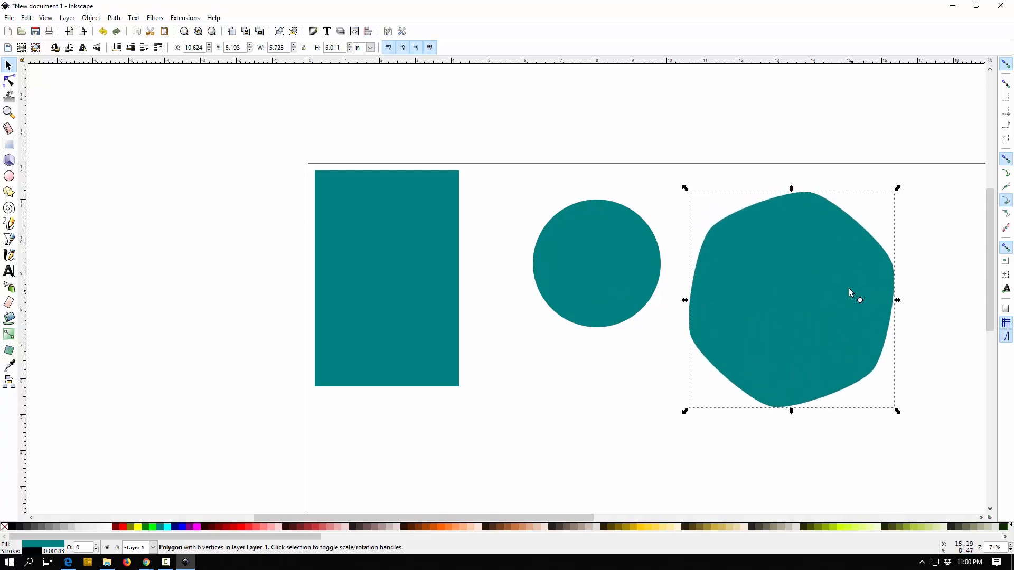
{"action": "left_click", "coordinate": [813, 295]}
{"action": "left_click_drag", "start_coordinate": [897, 188], "coordinate": [911, 338]}
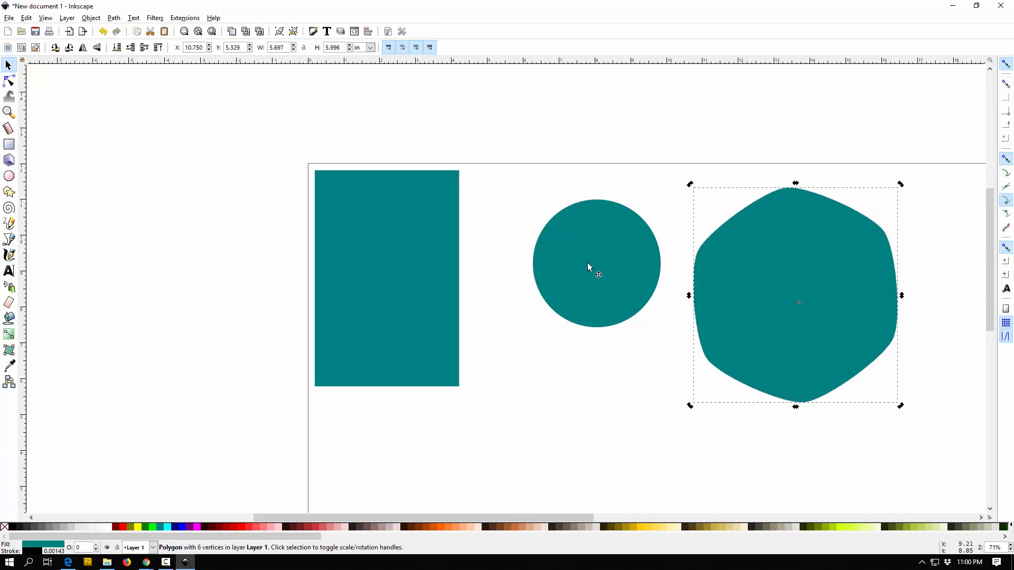
Show the circle's rotation handles, and rotate the rectangle clockwise so that it lies slanted.
{"action": "left_click", "coordinate": [584, 261]}
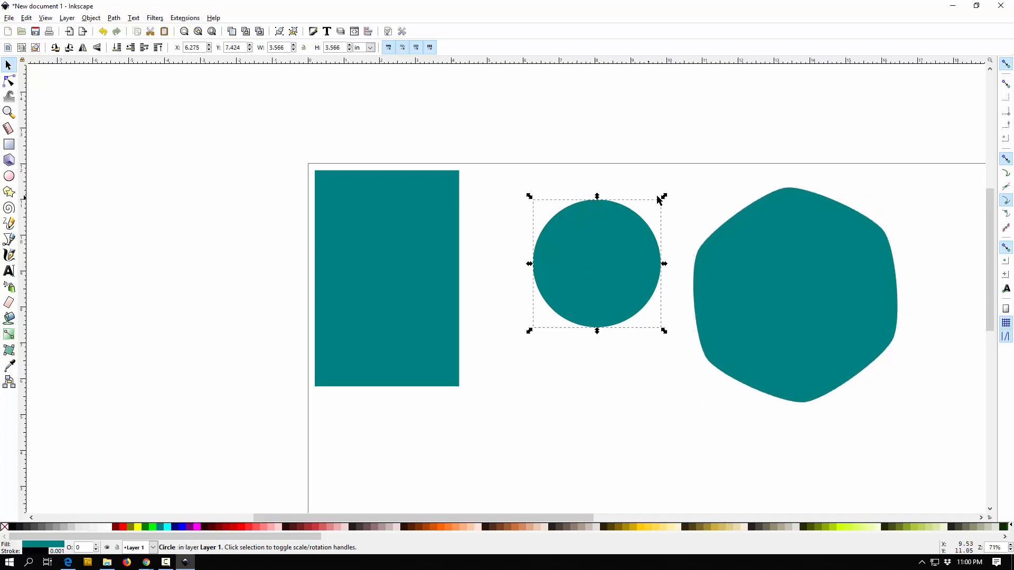
{"action": "left_click", "coordinate": [602, 247]}
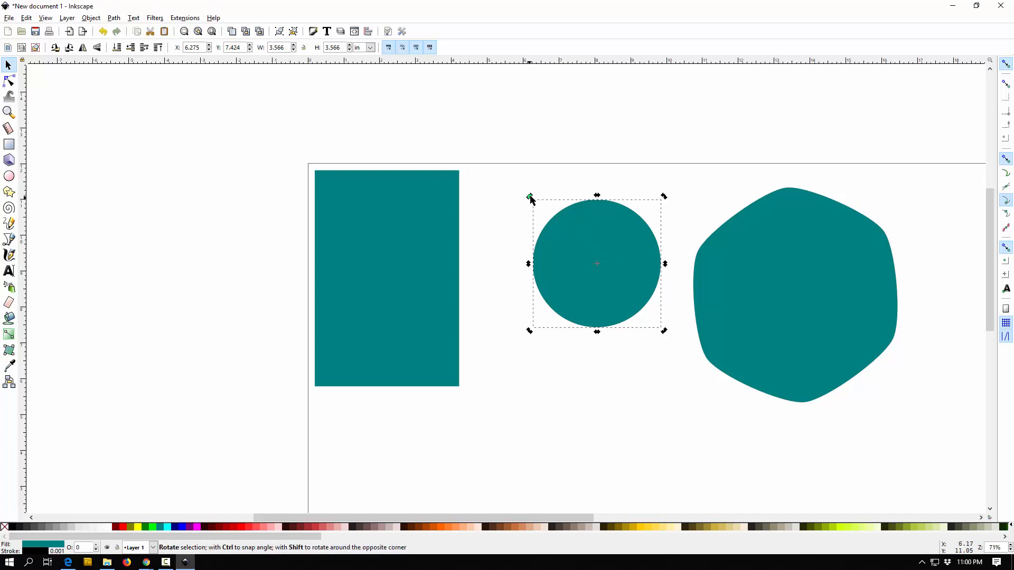
{"action": "left_click", "coordinate": [396, 245]}
{"action": "left_click_drag", "start_coordinate": [463, 168], "coordinate": [530, 266]}
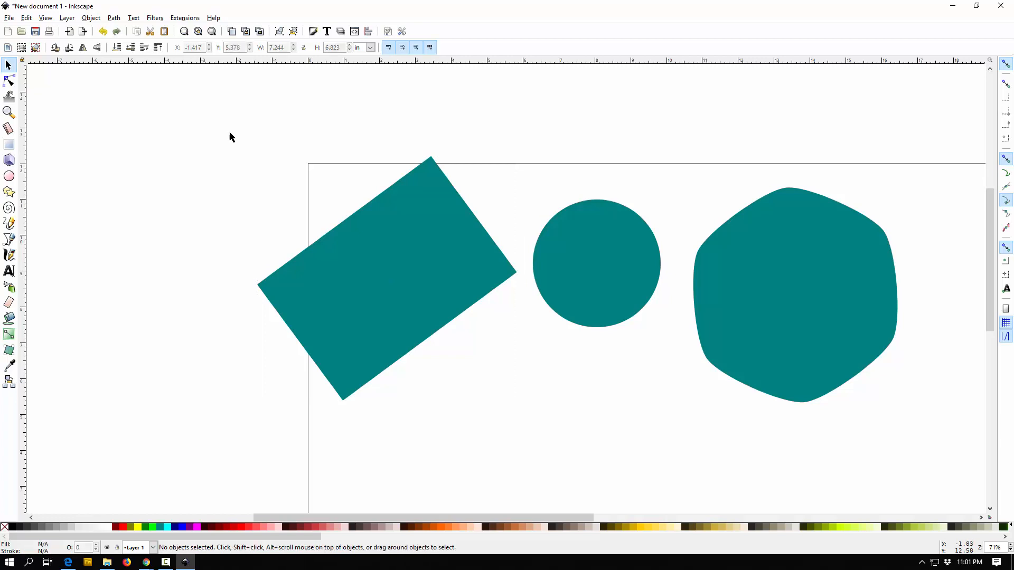
Delete the rectangle, the circle and the polygon together.
{"action": "left_click_drag", "start_coordinate": [224, 126], "coordinate": [942, 430]}
{"action": "key", "text": "Delete"}
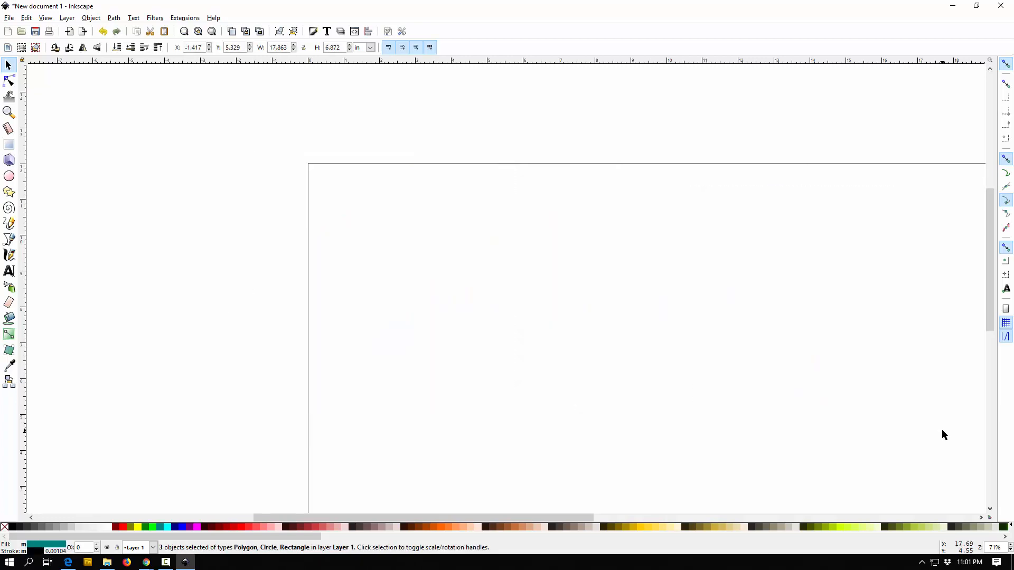
Draw a closed, irregular six-cornered path of straight Bezier segments near the page's upper left corner.
{"action": "left_click", "coordinate": [9, 239]}
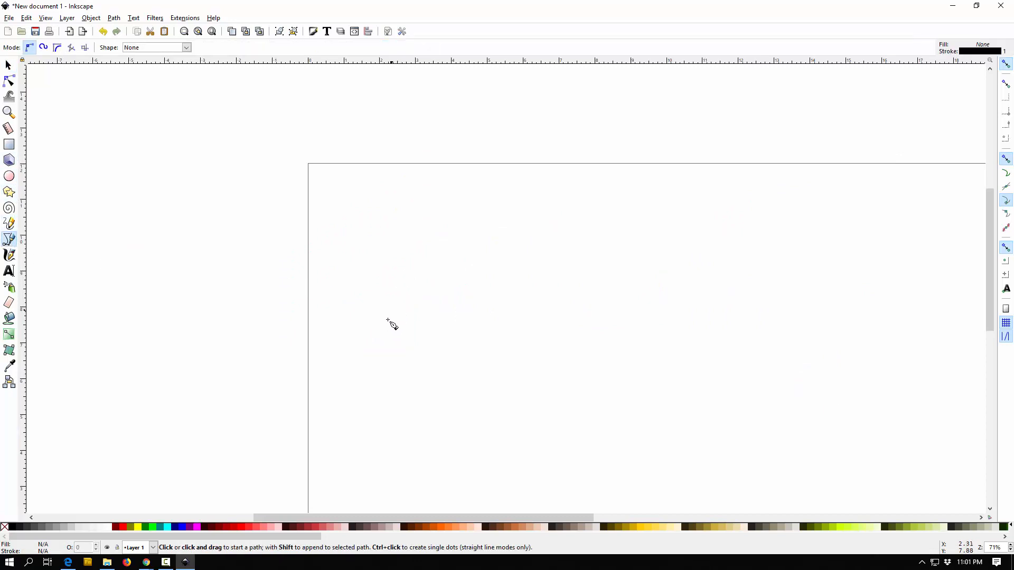
{"action": "left_click", "coordinate": [363, 332]}
{"action": "left_click", "coordinate": [436, 221]}
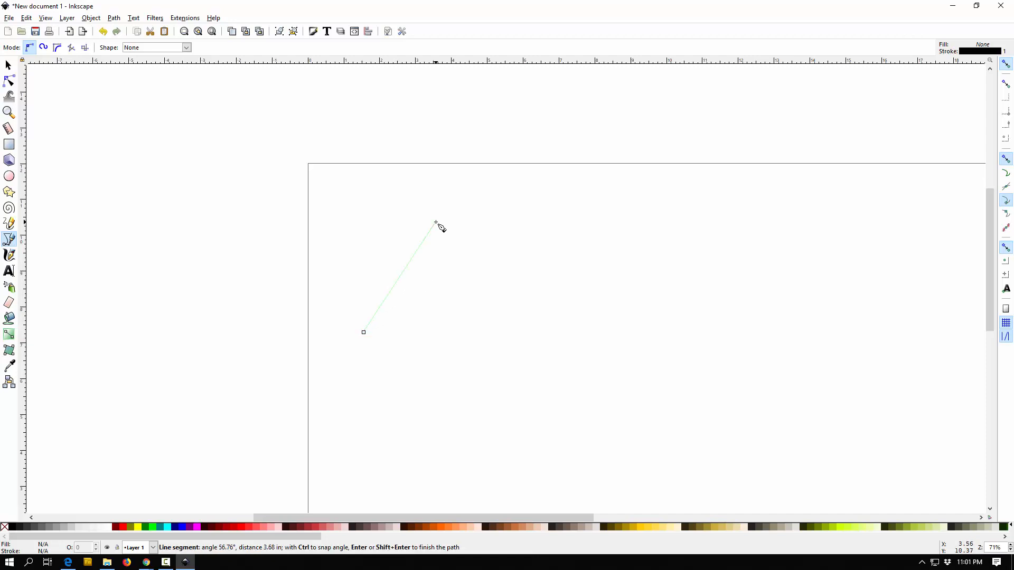
{"action": "left_click", "coordinate": [505, 317]}
{"action": "left_click", "coordinate": [394, 438]}
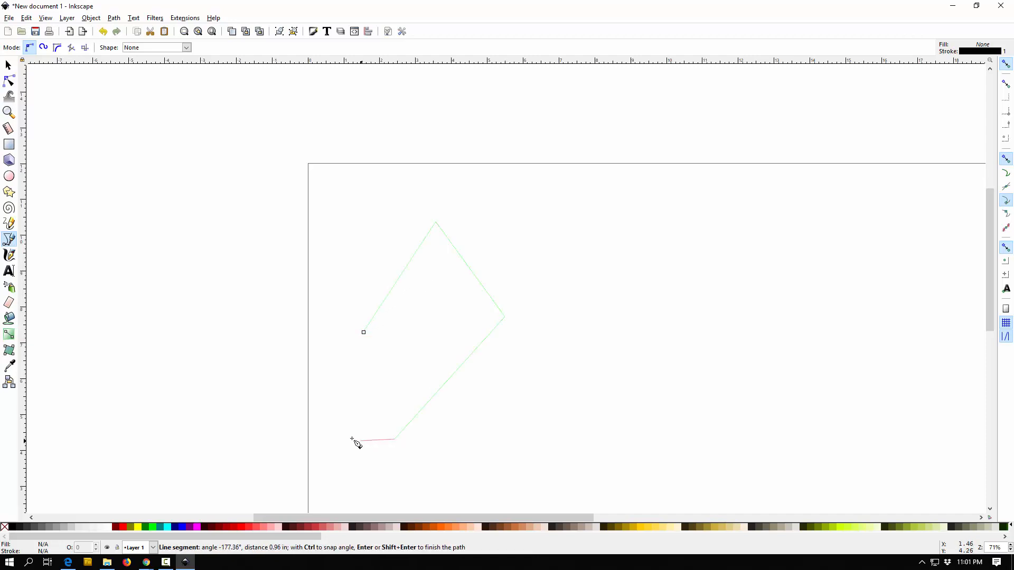
{"action": "left_click", "coordinate": [340, 409]}
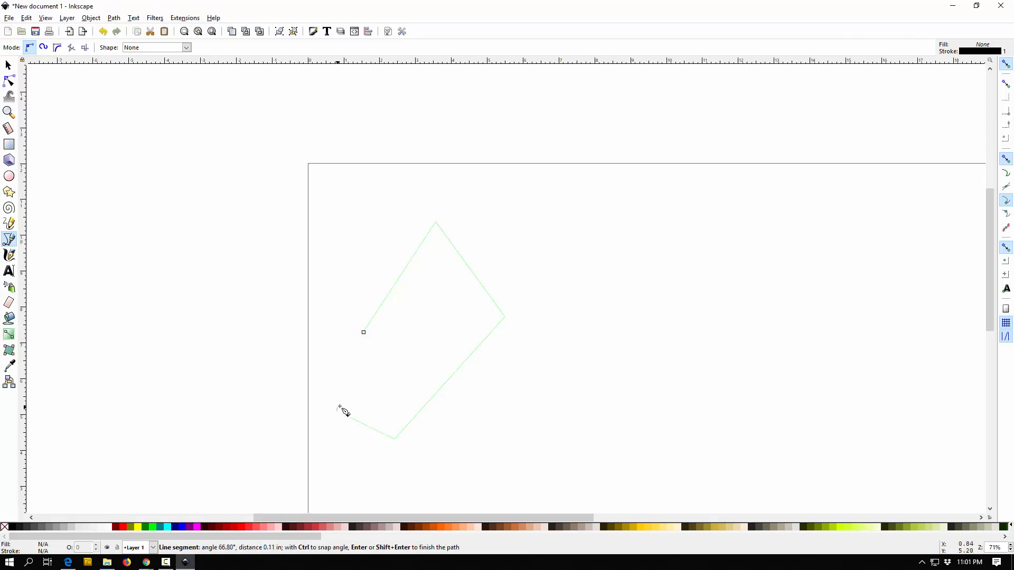
{"action": "left_click", "coordinate": [383, 369]}
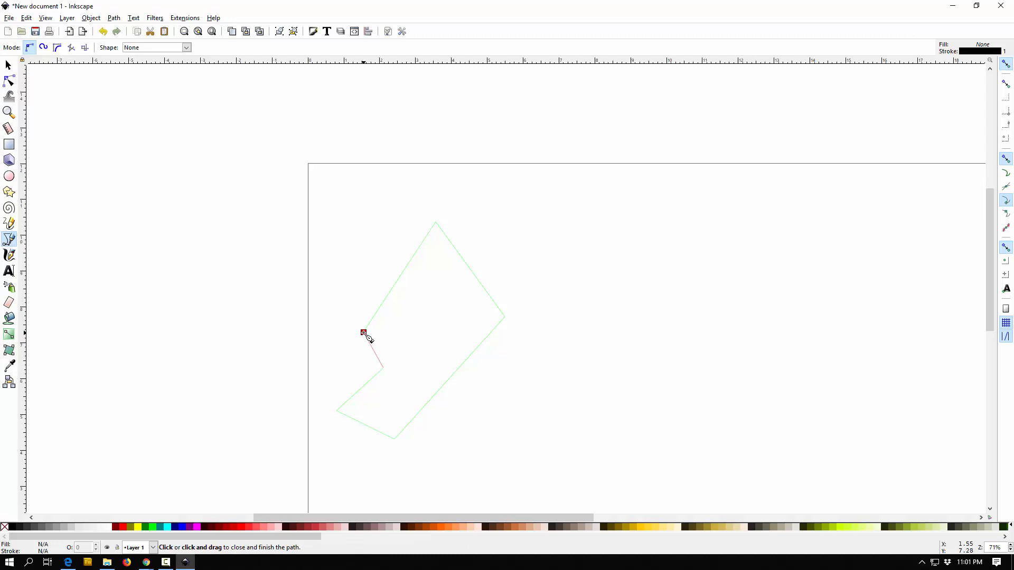
{"action": "left_click", "coordinate": [364, 333]}
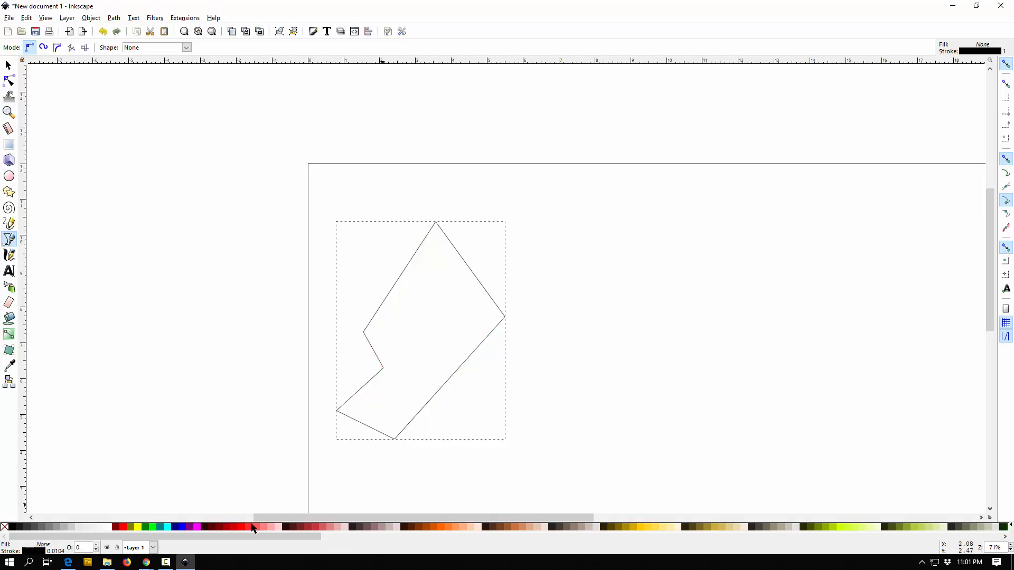
Fill the six-cornered path with magenta and move it up, closer to the page's upper edge.
{"action": "left_click", "coordinate": [196, 526]}
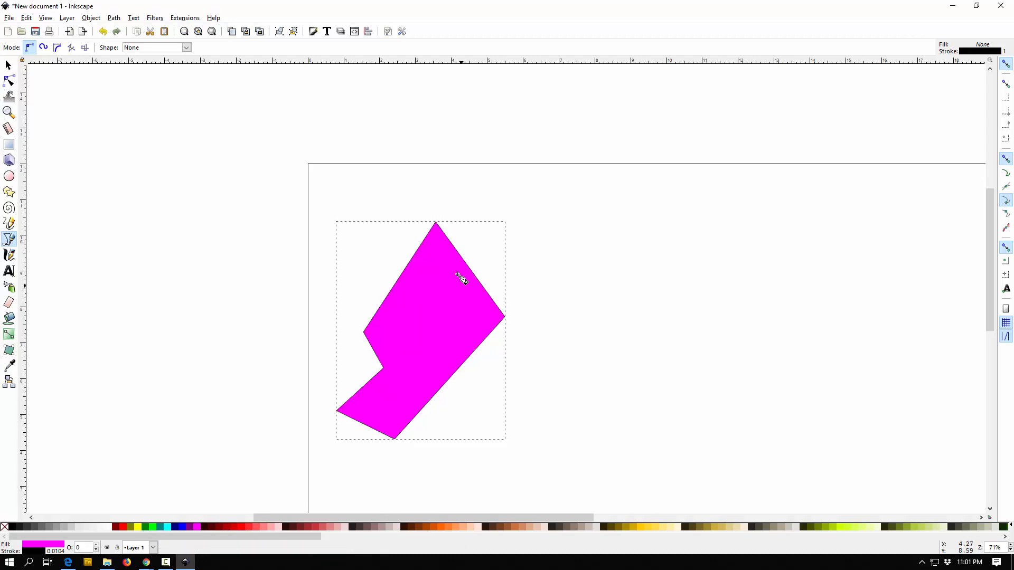
{"action": "left_click", "coordinate": [8, 65]}
{"action": "left_click_drag", "start_coordinate": [391, 345], "coordinate": [376, 313]}
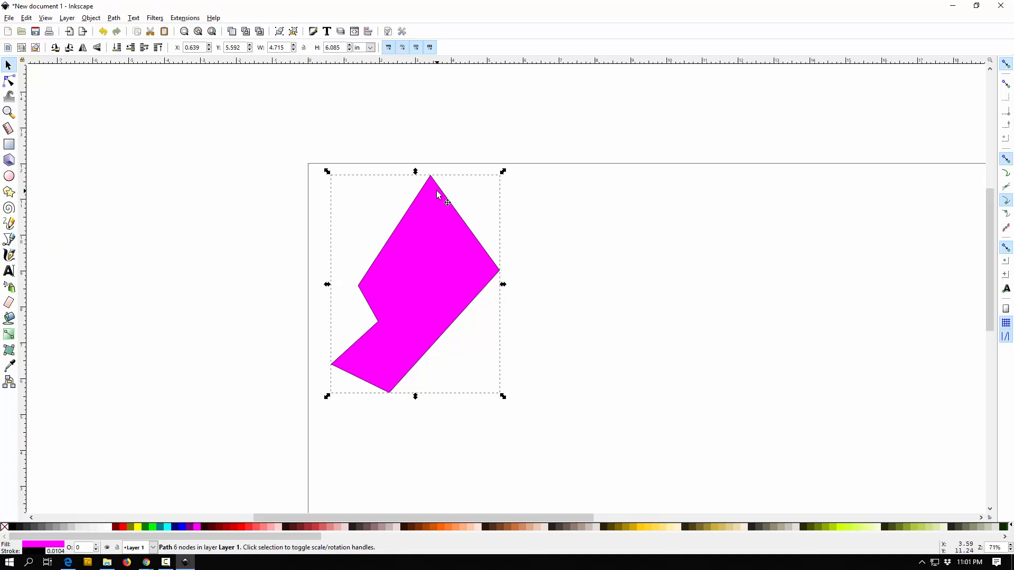
Draw a closed seven-node Bezier path mixing straight and curved segments to the right of the magenta shape, and fill it with blue.
{"action": "left_click", "coordinate": [9, 239]}
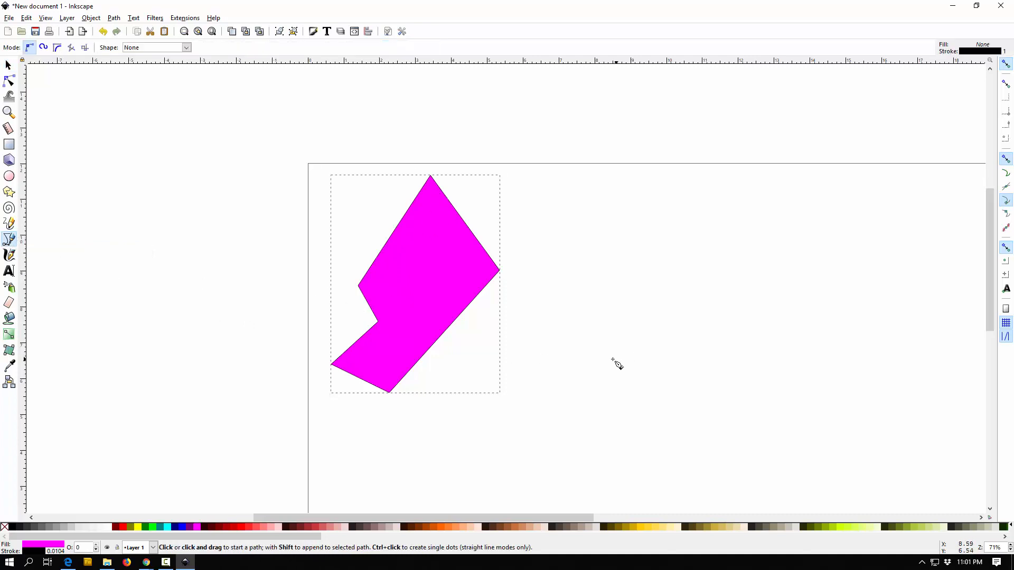
{"action": "left_click", "coordinate": [573, 355]}
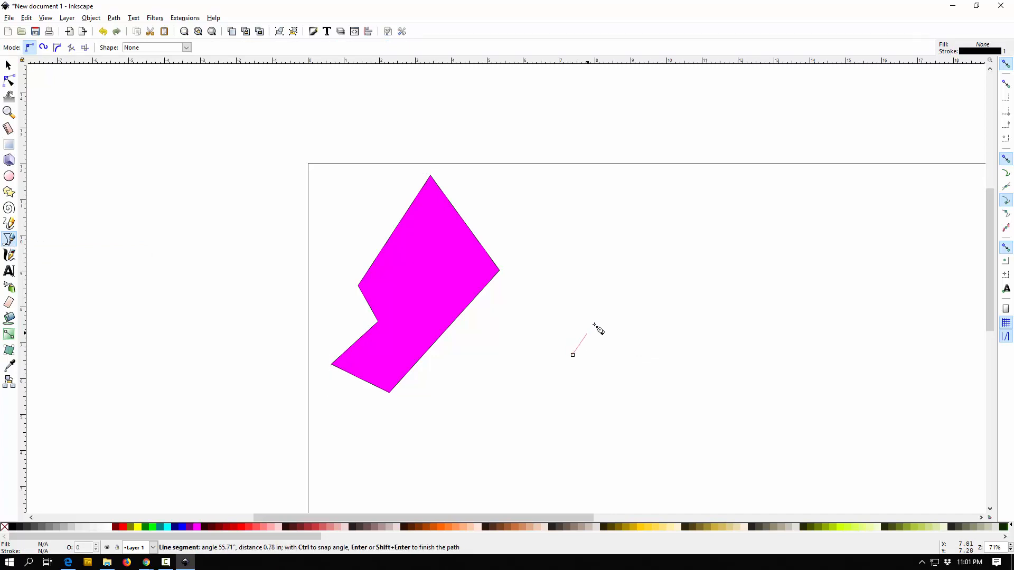
{"action": "left_click", "coordinate": [643, 236]}
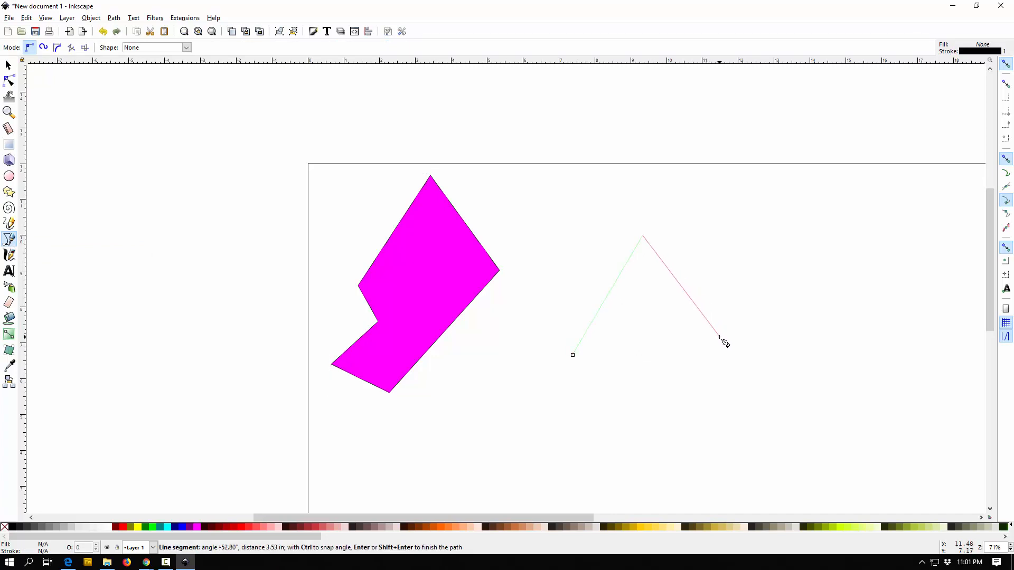
{"action": "left_click_drag", "start_coordinate": [719, 337], "coordinate": [656, 430]}
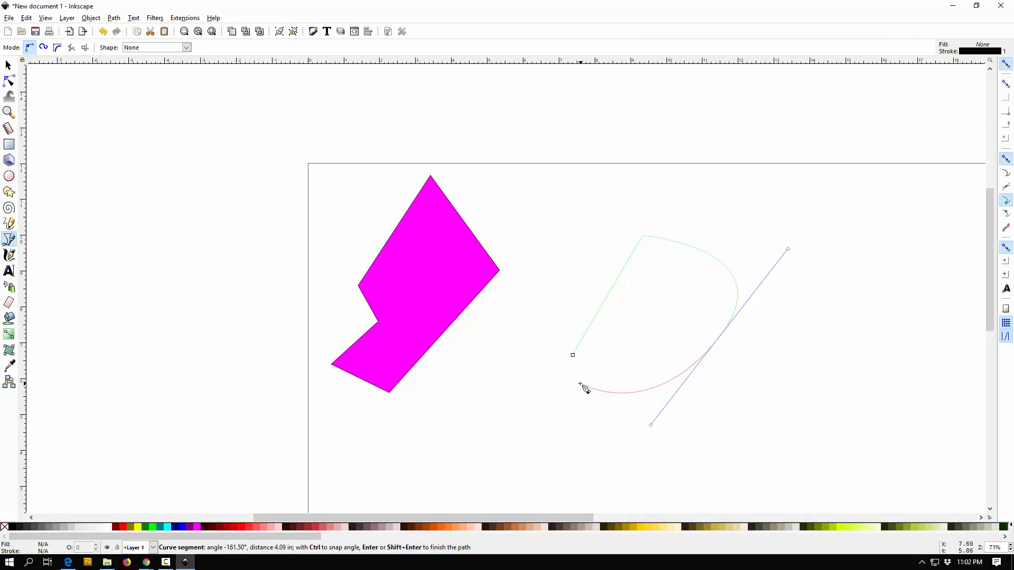
{"action": "left_click", "coordinate": [580, 384]}
{"action": "left_click", "coordinate": [469, 452]}
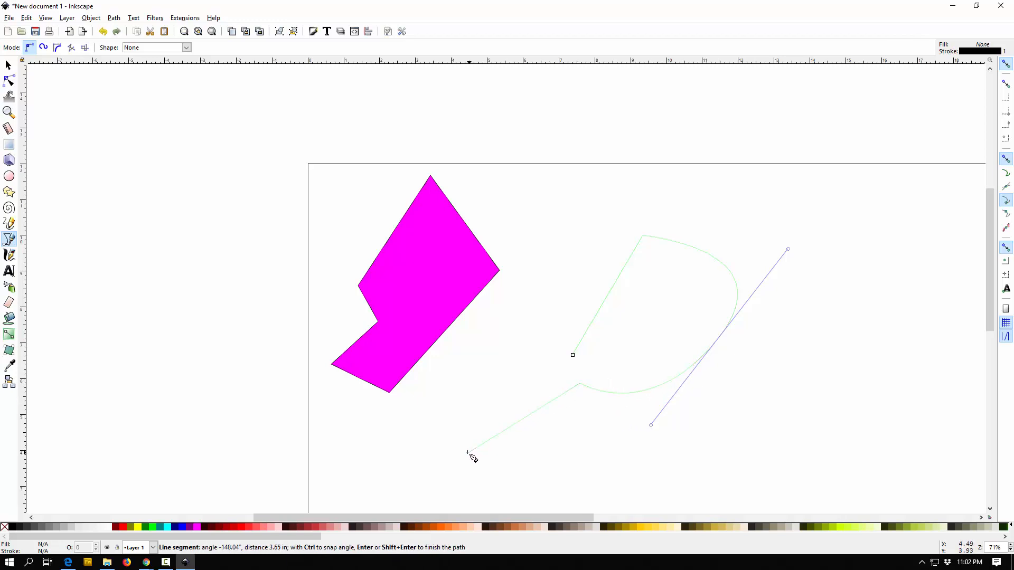
{"action": "left_click_drag", "start_coordinate": [445, 394], "coordinate": [522, 268]}
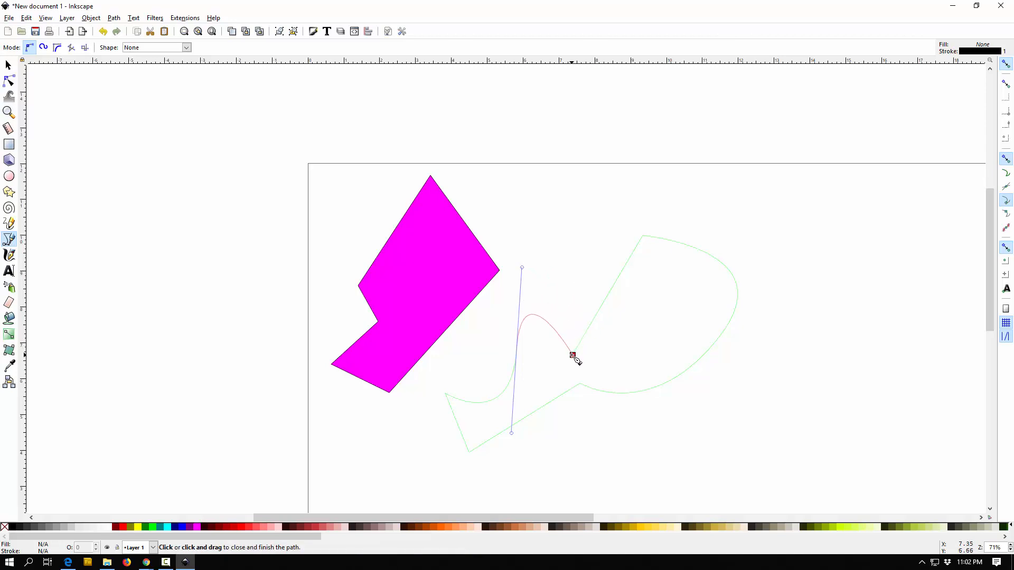
{"action": "left_click", "coordinate": [573, 356]}
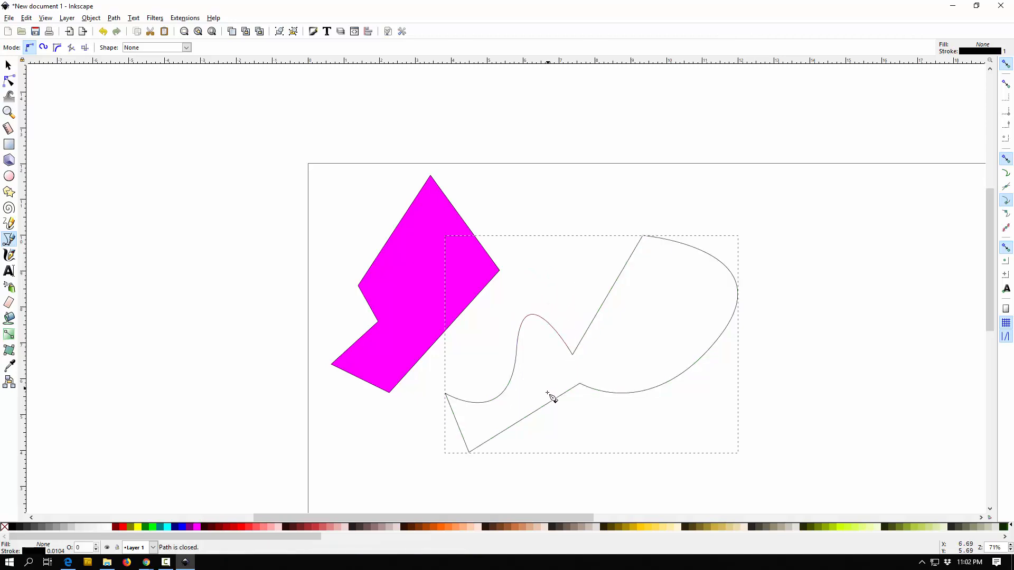
{"action": "left_click", "coordinate": [182, 528]}
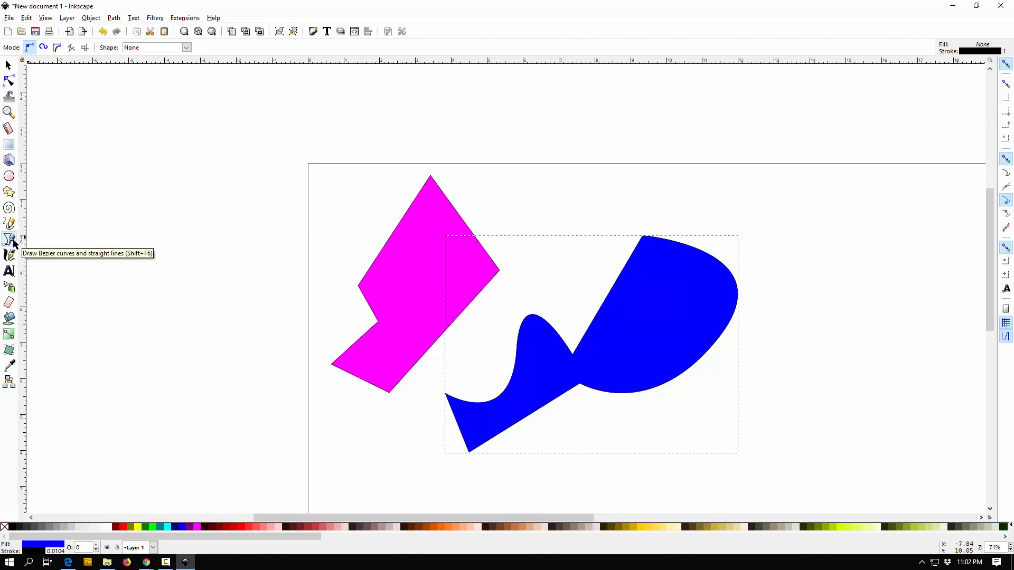
Show the magenta shape's path nodes for editing.
{"action": "left_click", "coordinate": [10, 70]}
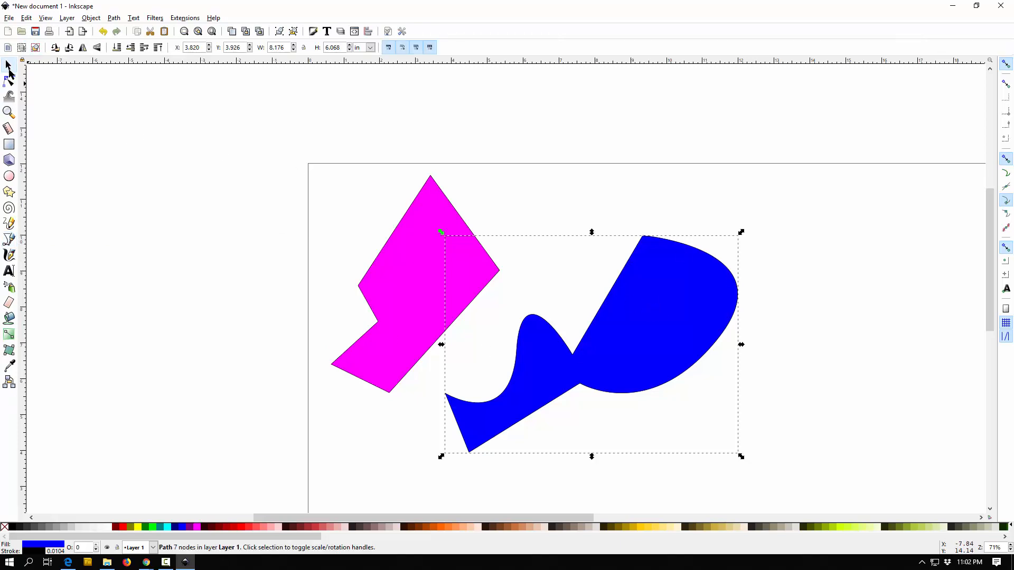
{"action": "left_click", "coordinate": [388, 280]}
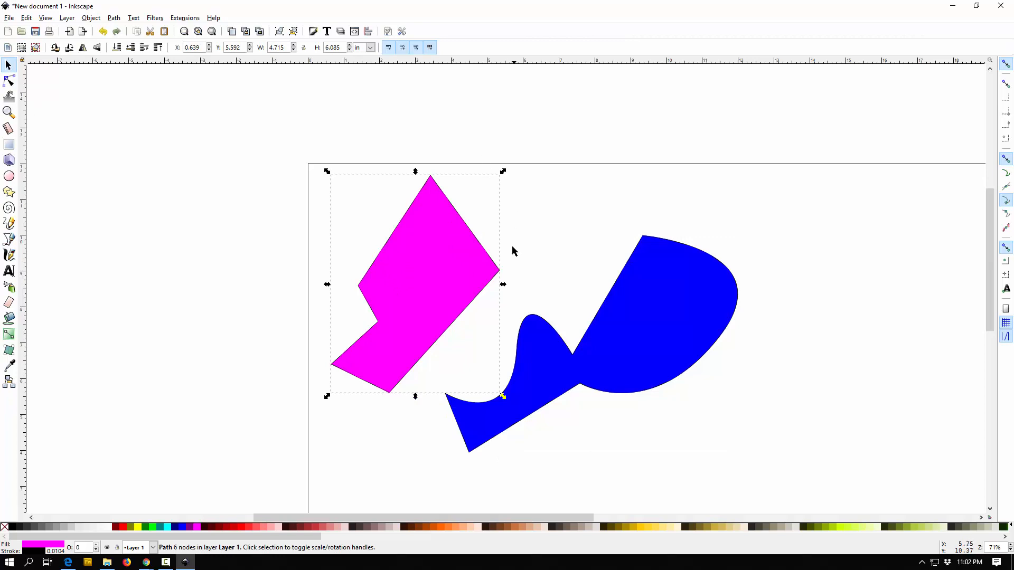
{"action": "left_click", "coordinate": [10, 82]}
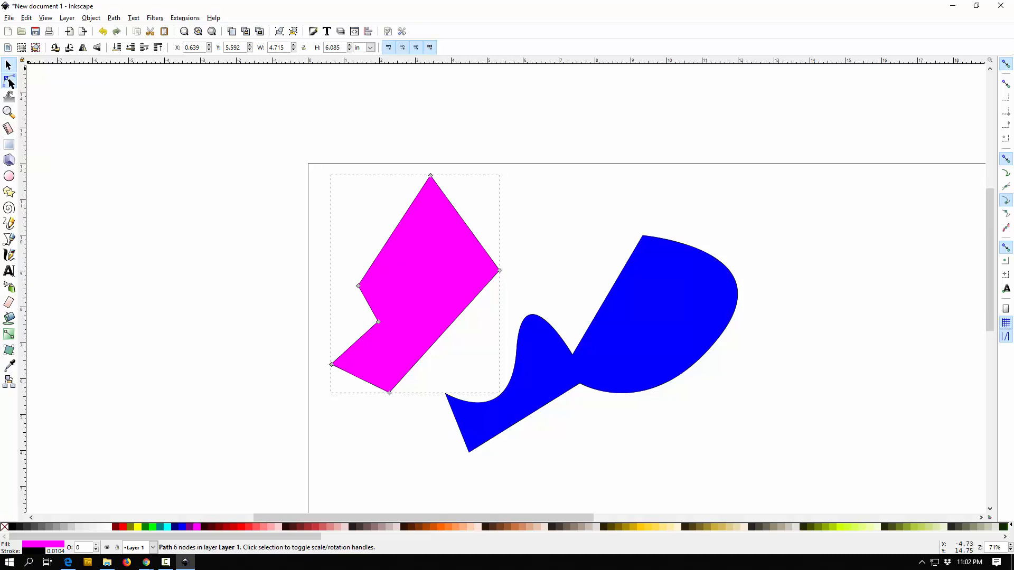
Move the smooth node on the blue shape's large rounded end inward to about X 10.12, Y 7.78 in, and shorten both its handles.
{"action": "left_click", "coordinate": [643, 289]}
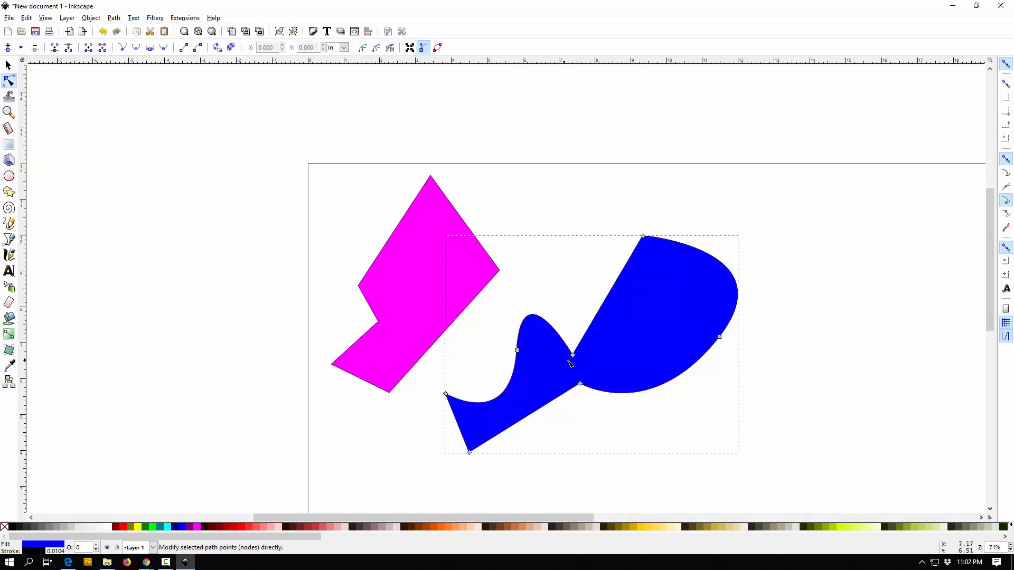
{"action": "left_click", "coordinate": [721, 338]}
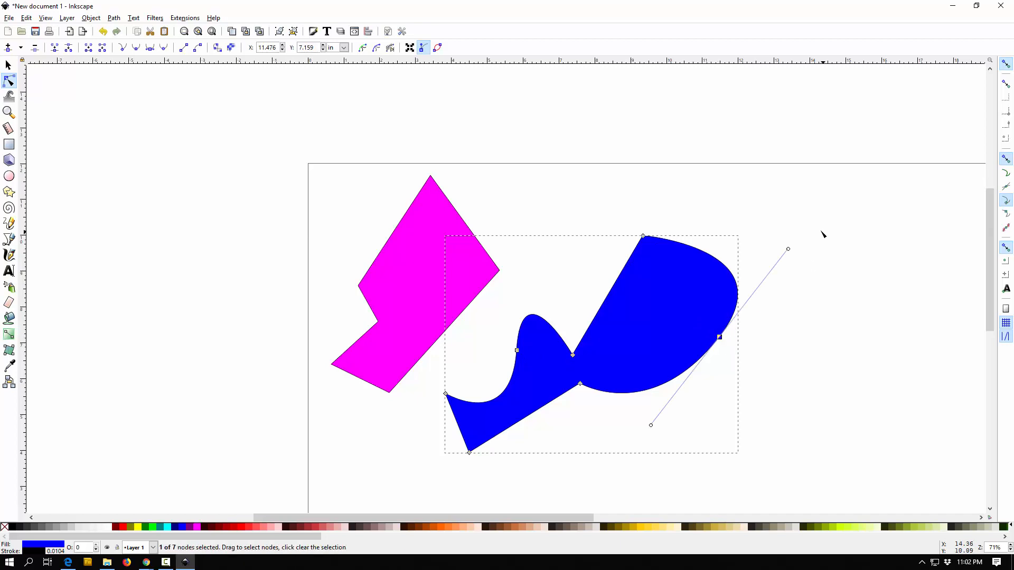
{"action": "left_click_drag", "start_coordinate": [789, 250], "coordinate": [745, 271]}
{"action": "left_click_drag", "start_coordinate": [720, 338], "coordinate": [672, 317]}
{"action": "left_click_drag", "start_coordinate": [697, 251], "coordinate": [683, 281]}
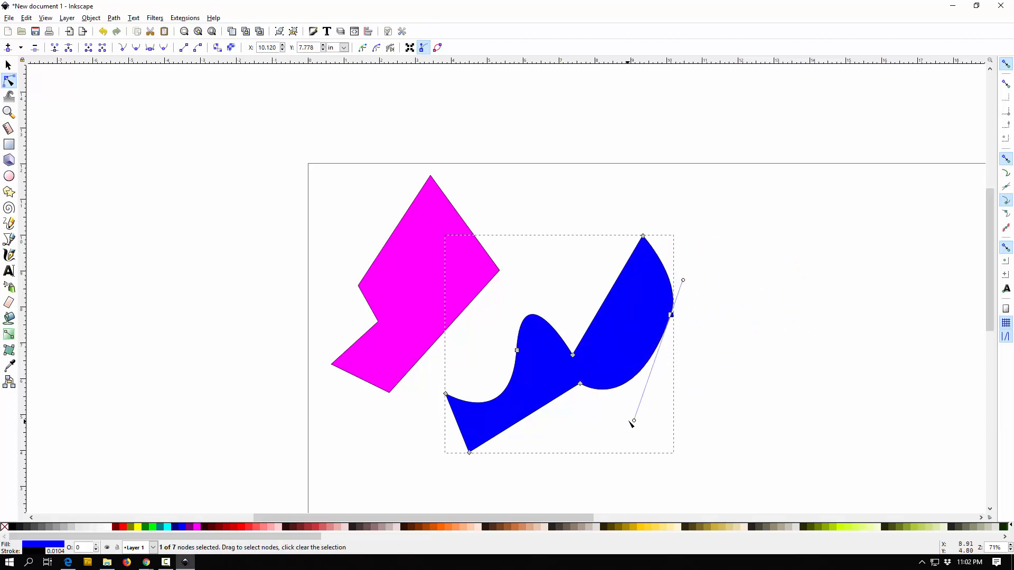
{"action": "left_click_drag", "start_coordinate": [639, 412], "coordinate": [653, 370]}
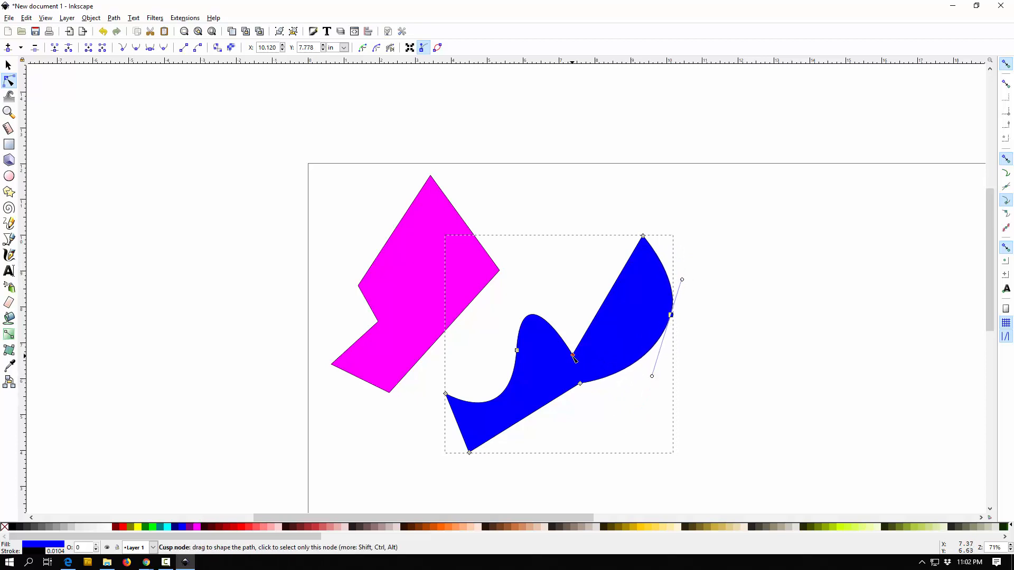
Move the blue shape's upper notch node up to about X 7.19, Y 7.53 in, and shorten both handles of the adjacent smooth node.
{"action": "left_click_drag", "start_coordinate": [573, 355], "coordinate": [565, 323]}
{"action": "left_click_drag", "start_coordinate": [521, 268], "coordinate": [532, 311]}
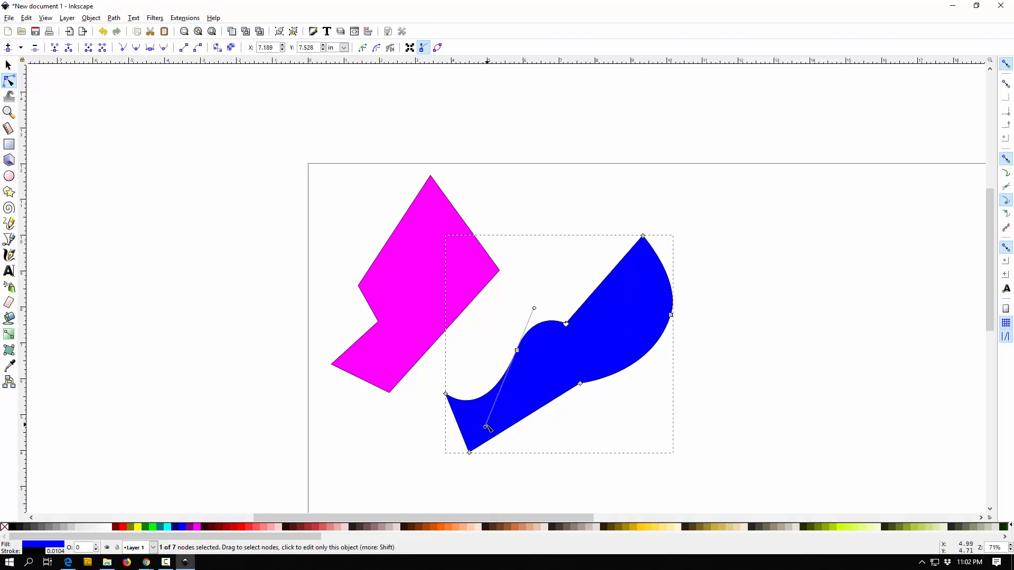
{"action": "left_click_drag", "start_coordinate": [487, 428], "coordinate": [499, 404]}
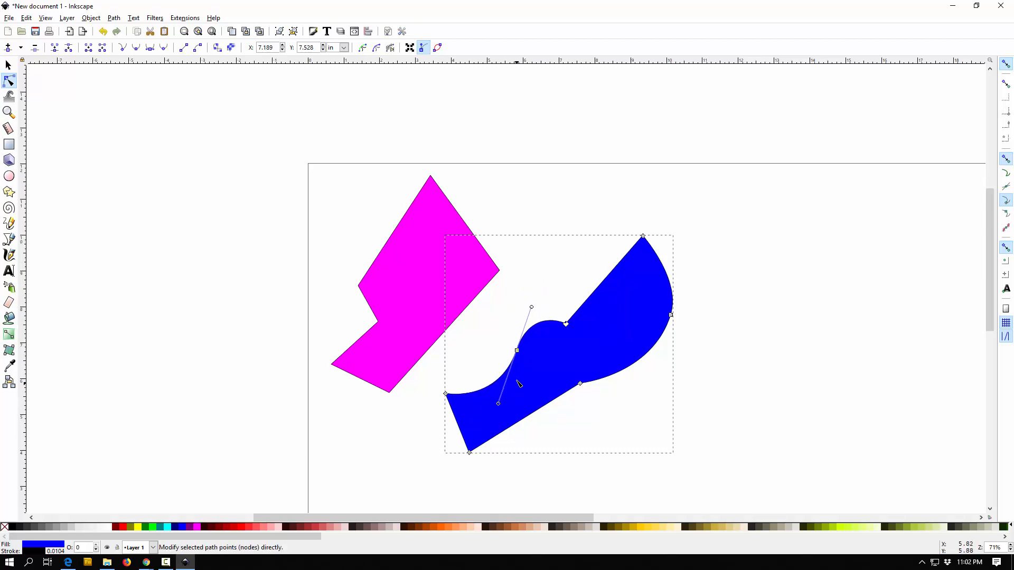
Select both the magenta and blue shapes and delete them from the page.
{"action": "left_click", "coordinate": [8, 65]}
{"action": "left_click_drag", "start_coordinate": [250, 150], "coordinate": [764, 472]}
{"action": "key", "text": "Delete"}
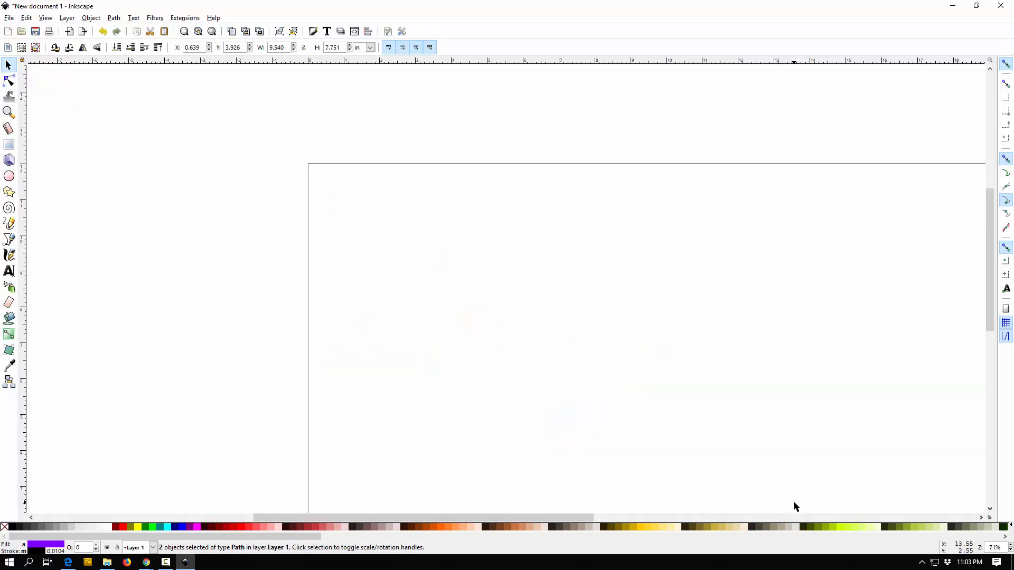
Add the text "Hello World!" near the page's upper-left corner at about X 1.86, Y 9.38 in, and deselect it.
{"action": "left_click", "coordinate": [10, 271]}
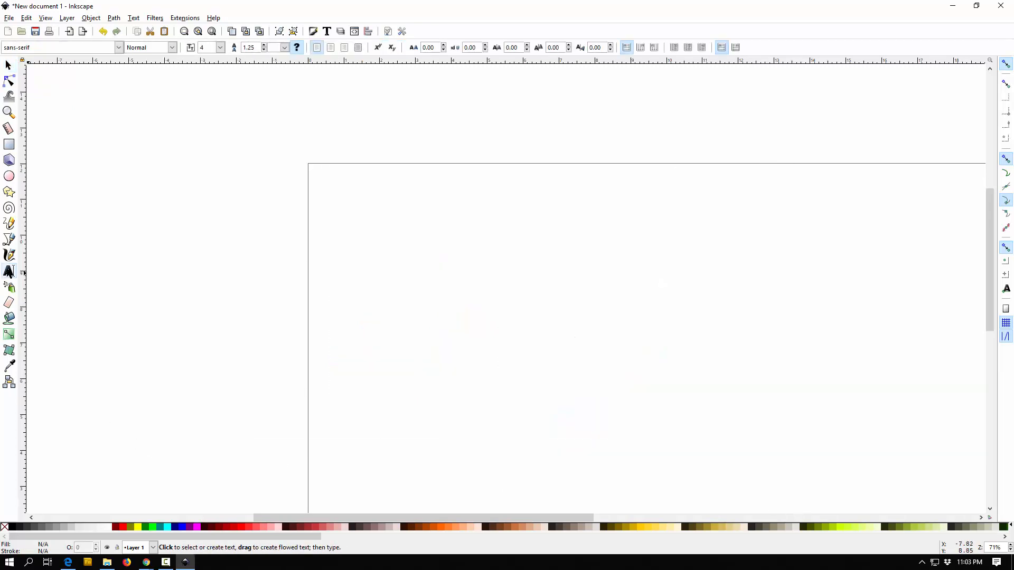
{"action": "left_click", "coordinate": [374, 258]}
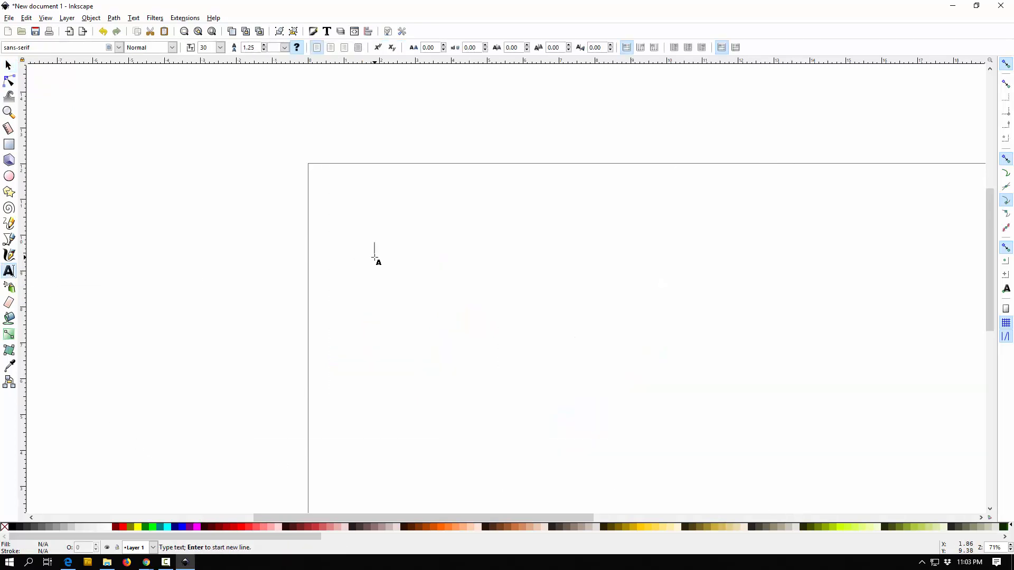
{"action": "type", "text": "H"}
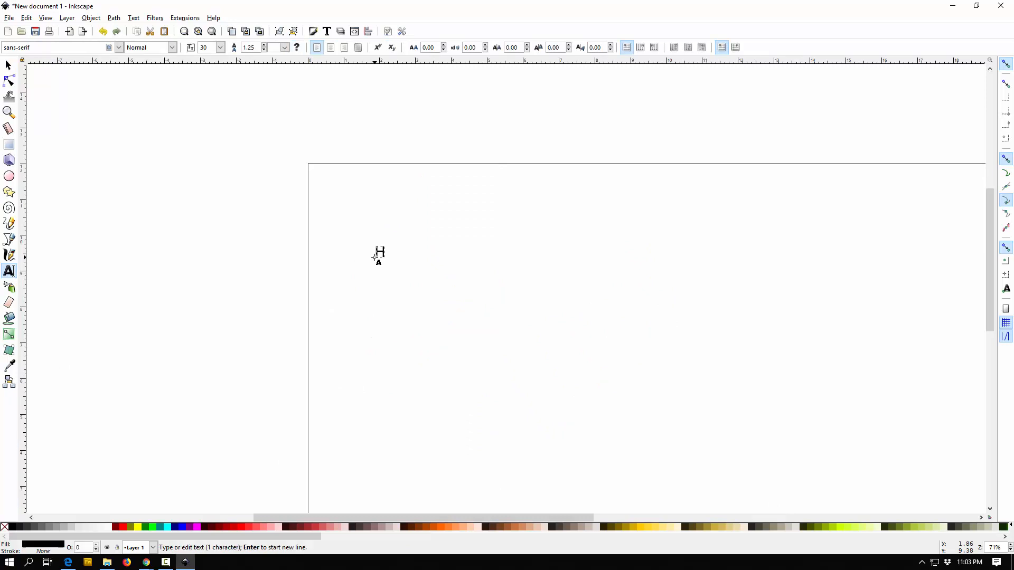
{"action": "type", "text": "ello Wor"}
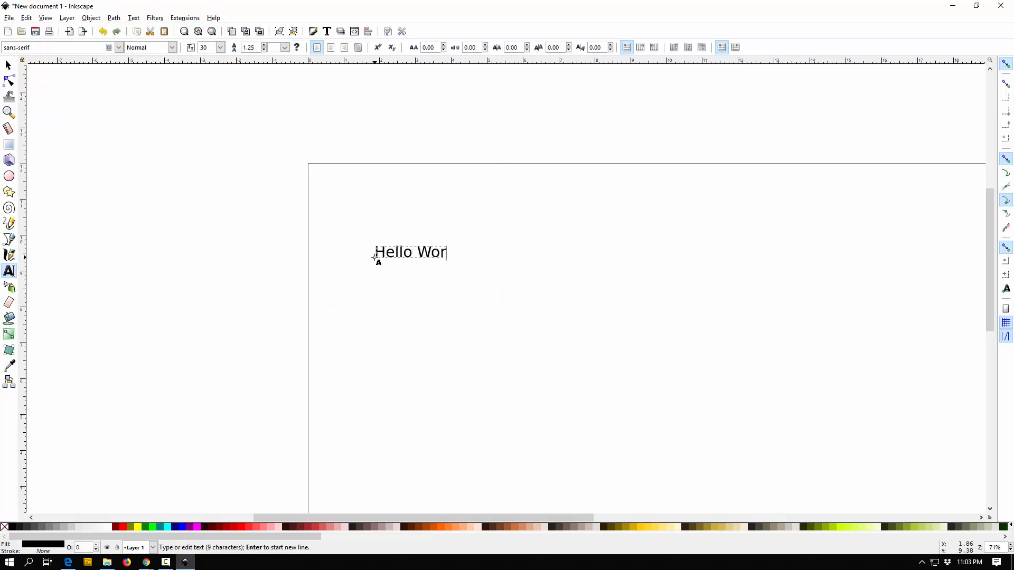
{"action": "type", "text": "ld!"}
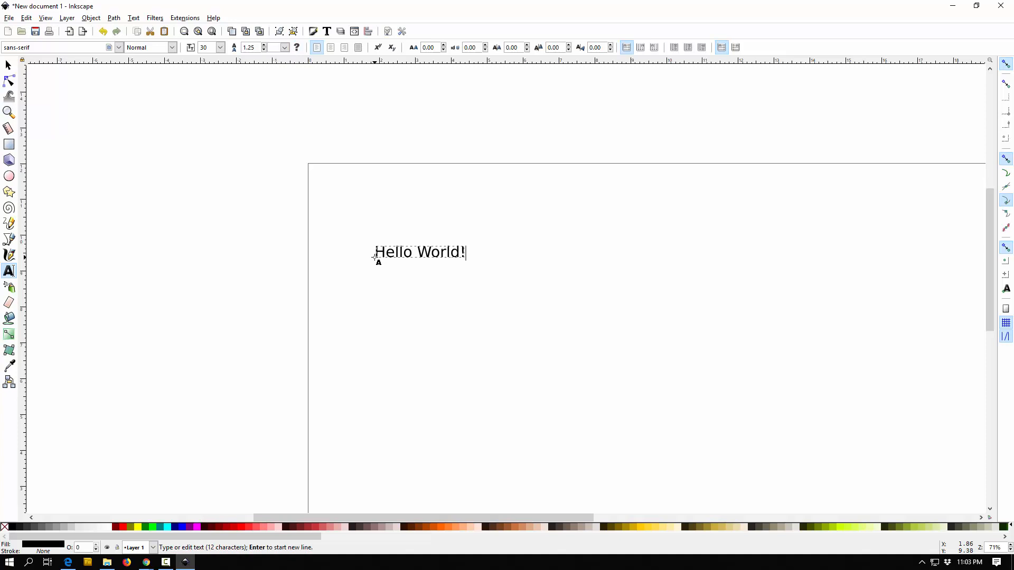
{"action": "key", "text": "Escape"}
{"action": "left_click", "coordinate": [8, 65]}
{"action": "left_click", "coordinate": [169, 140]}
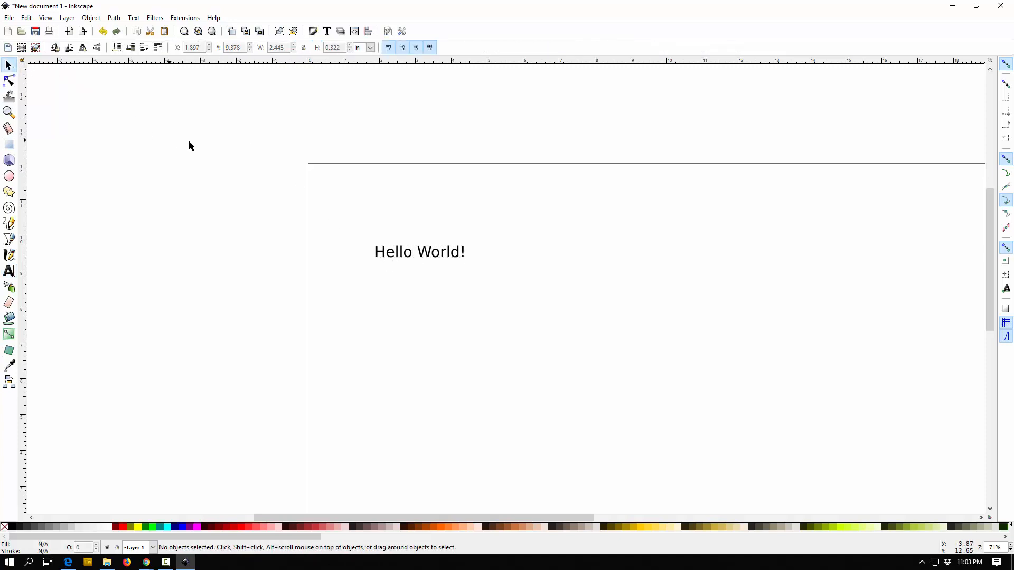
Move the Hello World! text to about X 0.76, Y 10.82 in, and stretch it to about 11.27 by 2.72 in.
{"action": "left_click", "coordinate": [429, 260]}
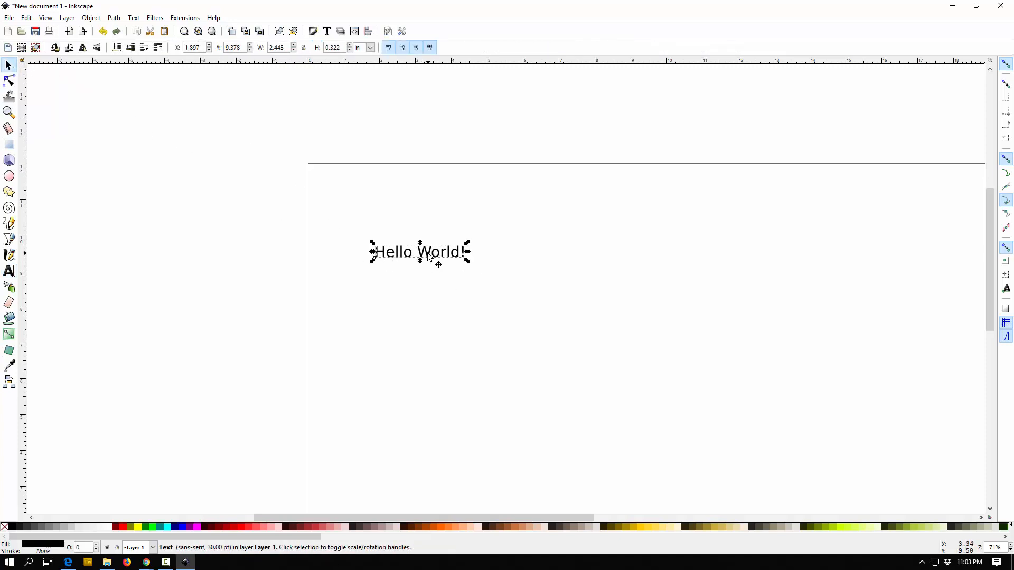
{"action": "left_click_drag", "start_coordinate": [428, 254], "coordinate": [385, 199]}
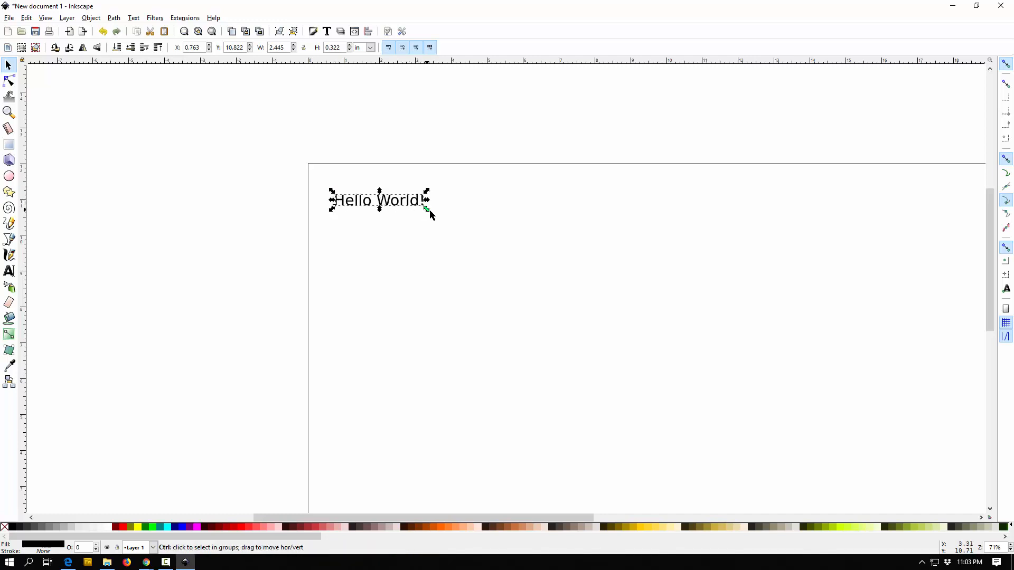
{"action": "left_click_drag", "start_coordinate": [430, 211], "coordinate": [492, 251]}
{"action": "left_click_drag", "start_coordinate": [488, 250], "coordinate": [750, 290]}
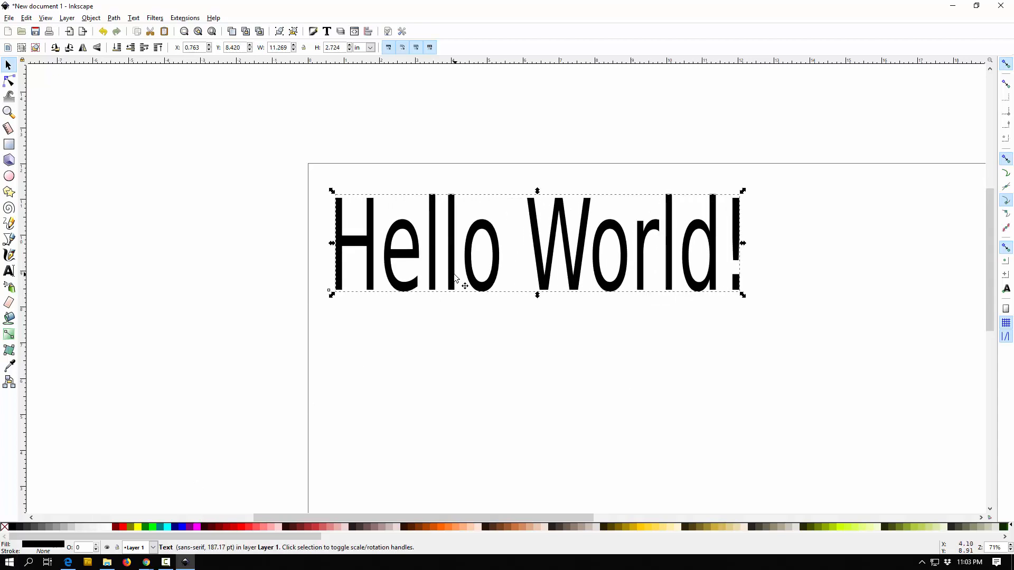
{"action": "left_click", "coordinate": [418, 417]}
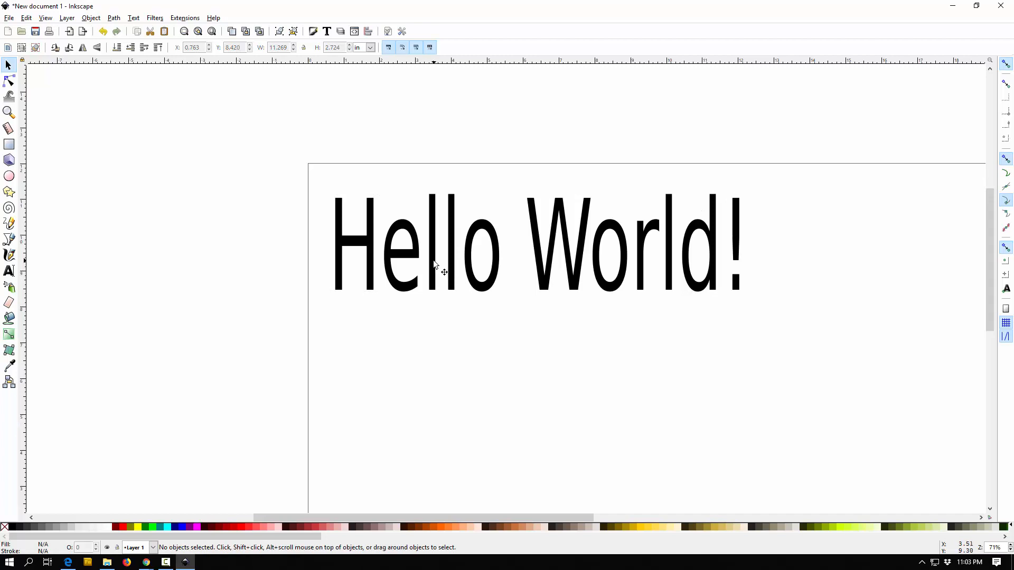
Try font size 32 on the Hello World! text, and set its size to 144.
{"action": "left_click", "coordinate": [434, 264]}
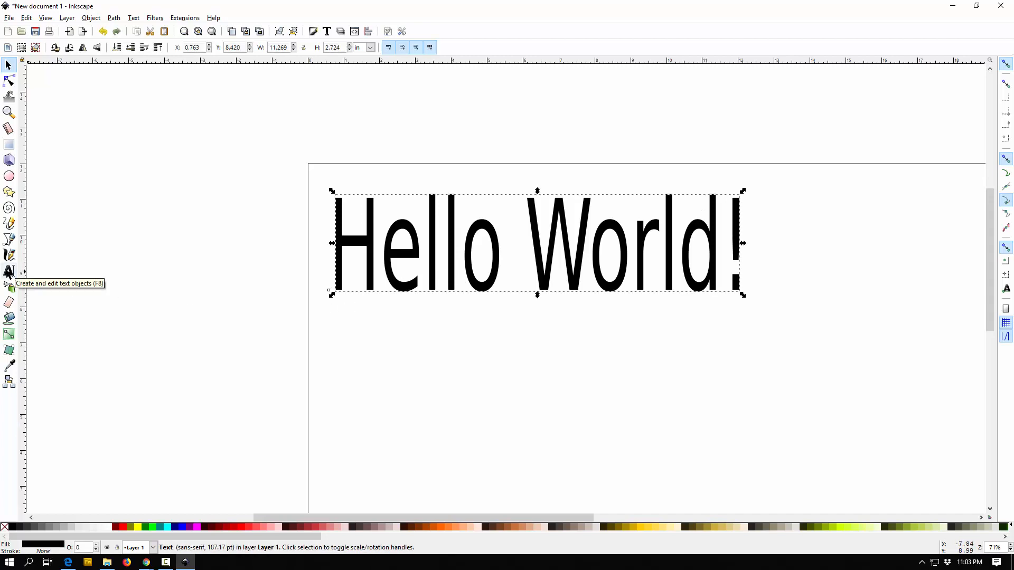
{"action": "left_click", "coordinate": [8, 272]}
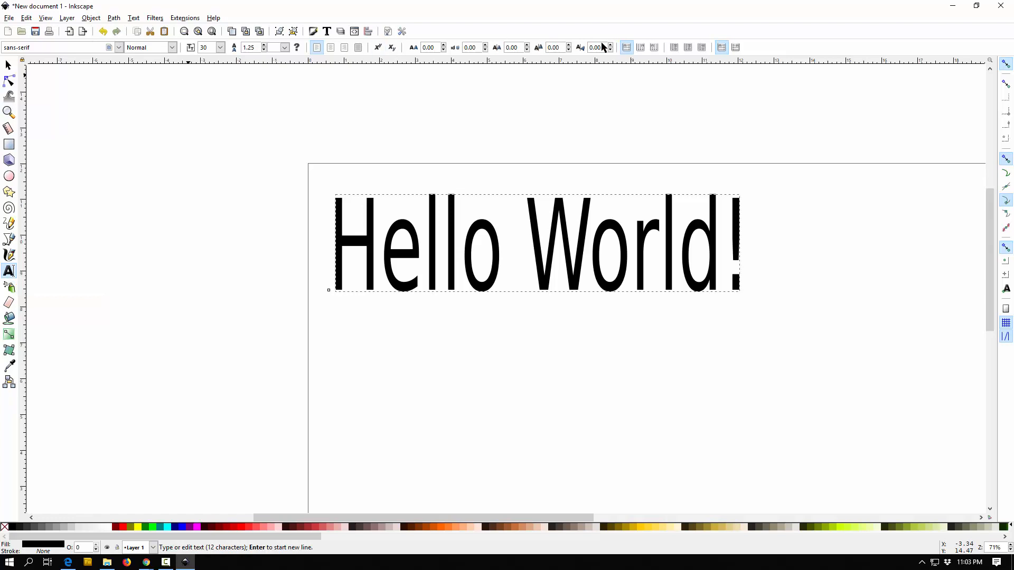
{"action": "left_click", "coordinate": [220, 48]}
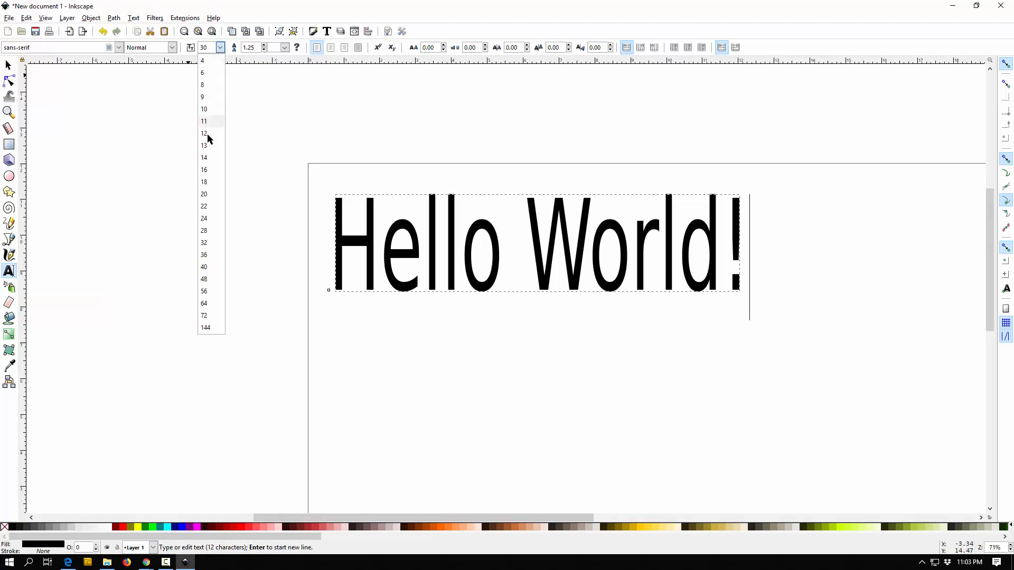
{"action": "left_click", "coordinate": [205, 243]}
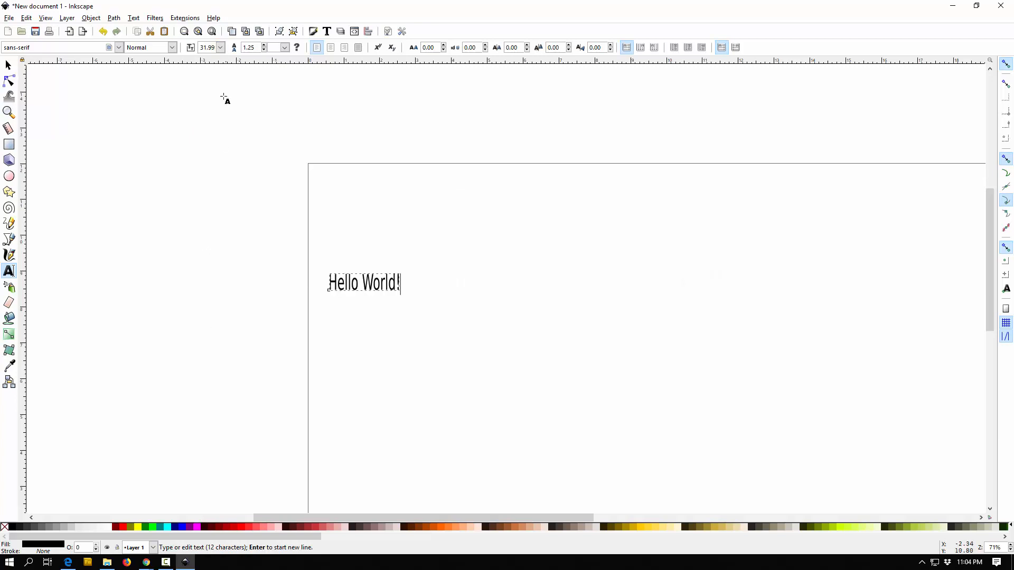
{"action": "left_click", "coordinate": [220, 49]}
{"action": "left_click", "coordinate": [202, 327]}
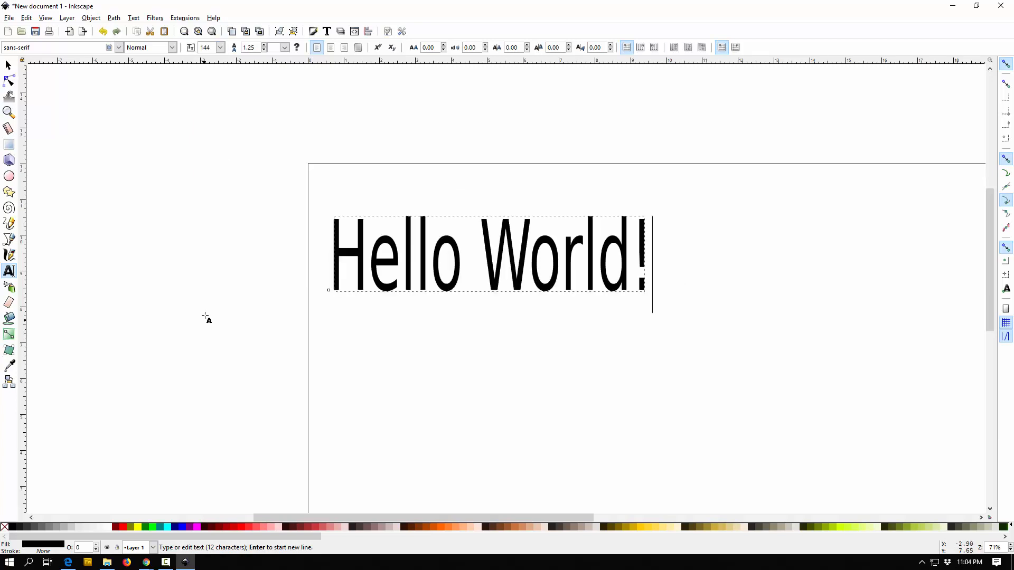
Change the Hello World! text's font to Turntablz BB and deselect the text.
{"action": "left_click", "coordinate": [119, 47]}
{"action": "scroll", "coordinate": [118, 48], "scroll_direction": "down", "scroll_amount": 15}
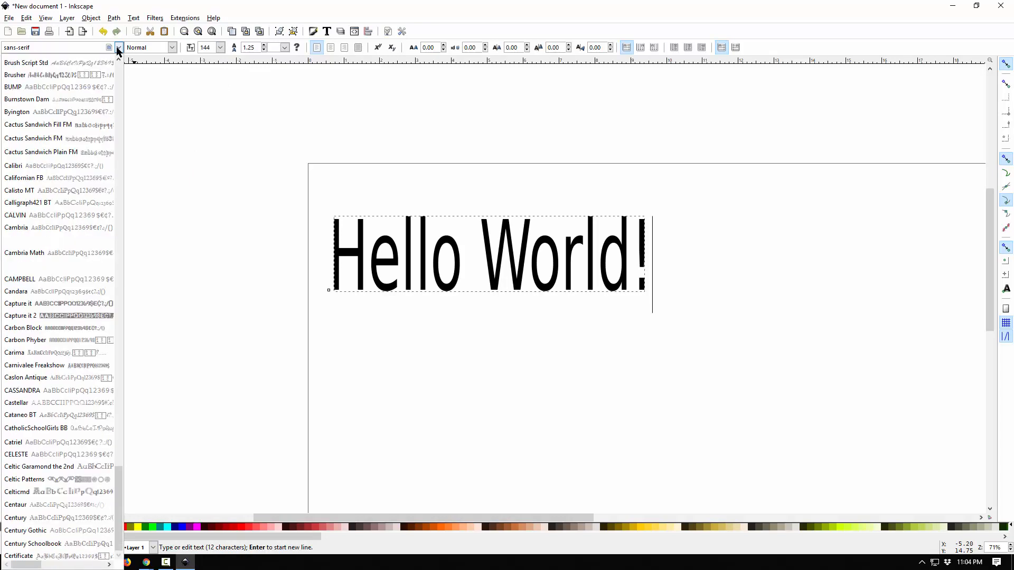
{"action": "scroll", "coordinate": [98, 91], "scroll_direction": "down", "scroll_amount": 5}
{"action": "scroll", "coordinate": [49, 199], "scroll_direction": "down", "scroll_amount": 15}
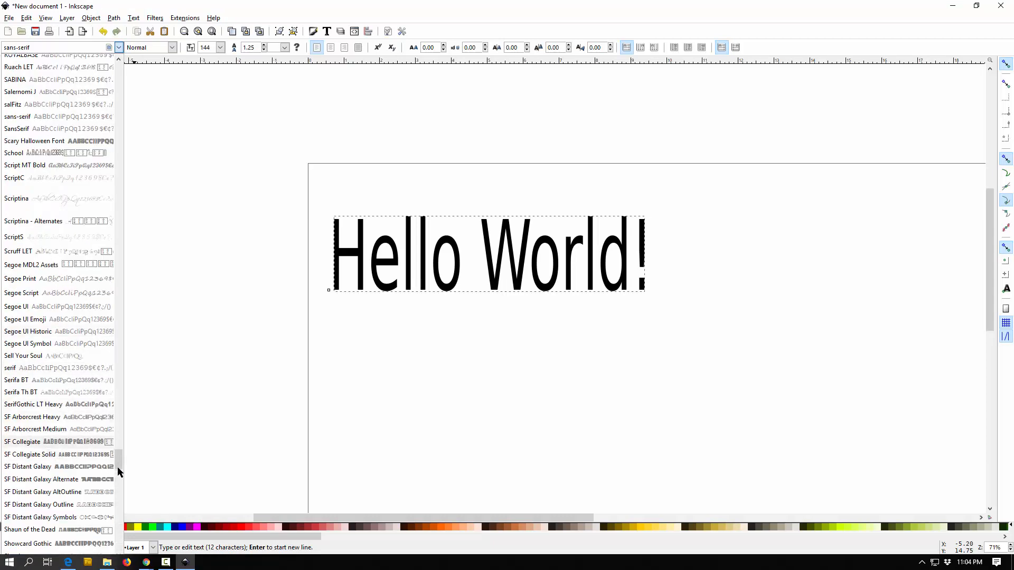
{"action": "left_click_drag", "start_coordinate": [117, 468], "coordinate": [120, 548]}
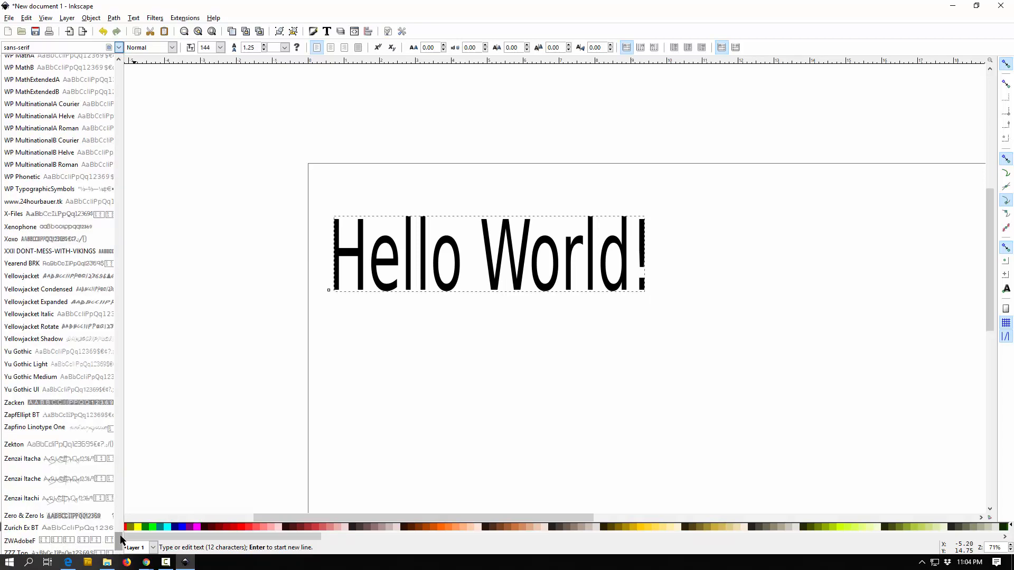
{"action": "scroll", "coordinate": [121, 542], "scroll_direction": "up", "scroll_amount": 3}
{"action": "scroll", "coordinate": [94, 400], "scroll_direction": "up", "scroll_amount": 3}
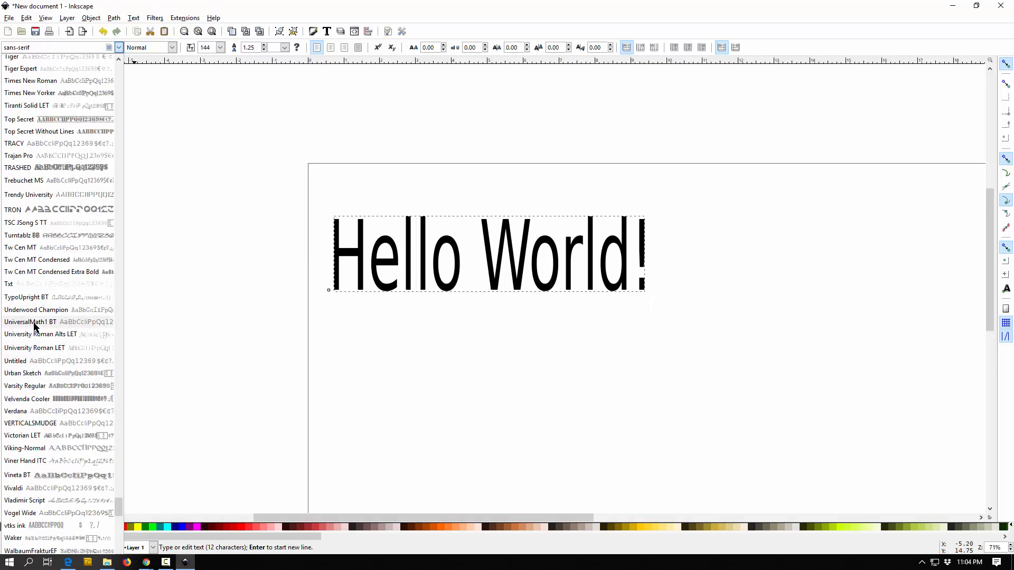
{"action": "left_click", "coordinate": [96, 236]}
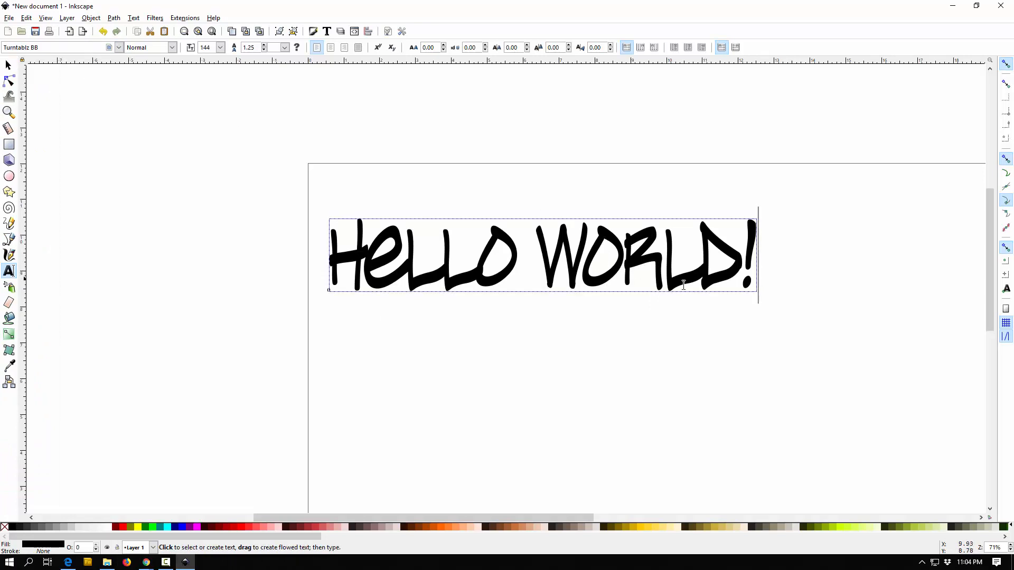
{"action": "left_click", "coordinate": [8, 65]}
{"action": "left_click", "coordinate": [467, 206]}
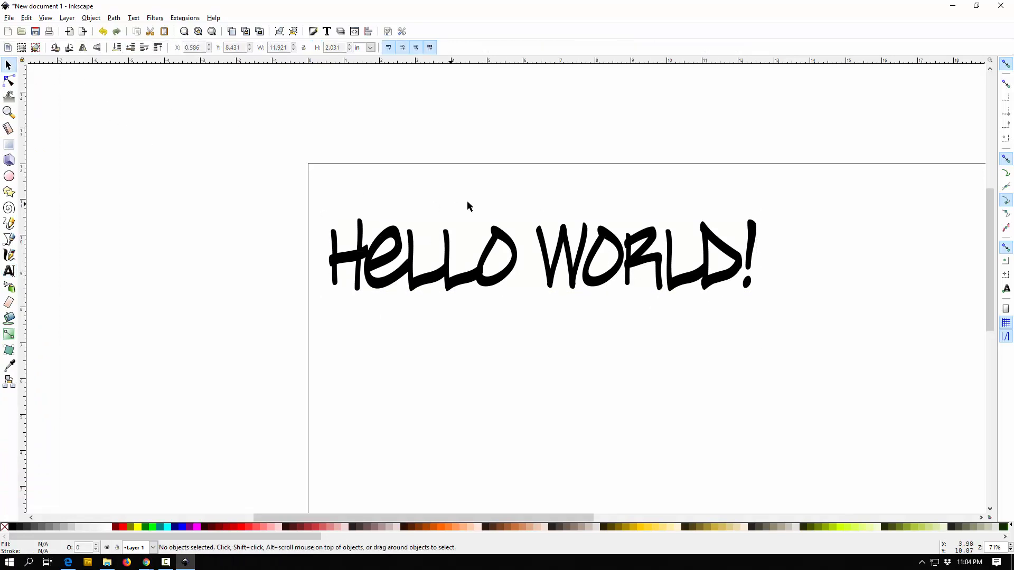
Preview the 101! Arctic Blast, 4YEOSPORT, ABIGAIL and Abbey Medium fonts for the Hello World! text in the Text and Font dialog.
{"action": "left_click", "coordinate": [453, 286]}
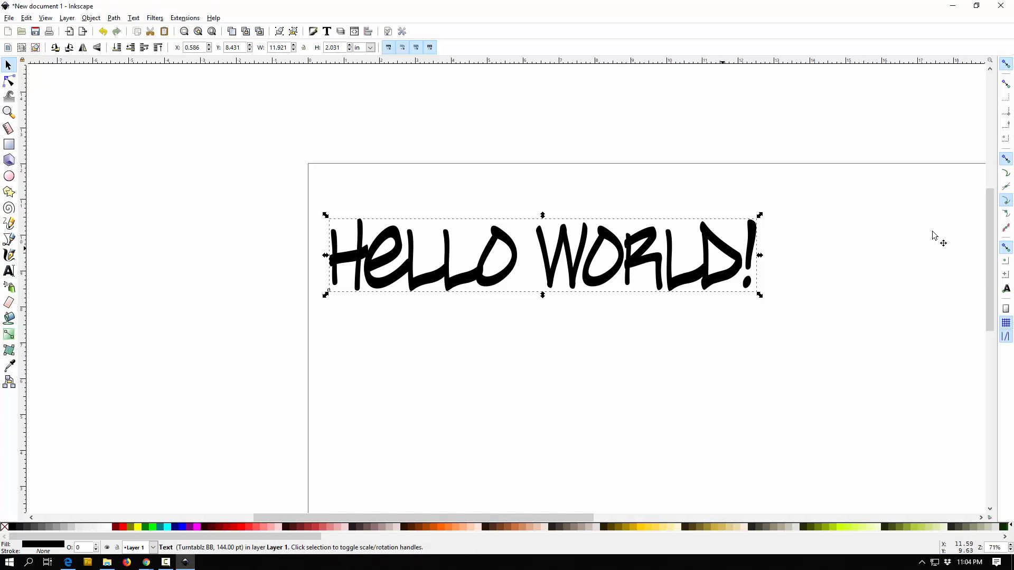
{"action": "key", "text": "ctrl+shift+t"}
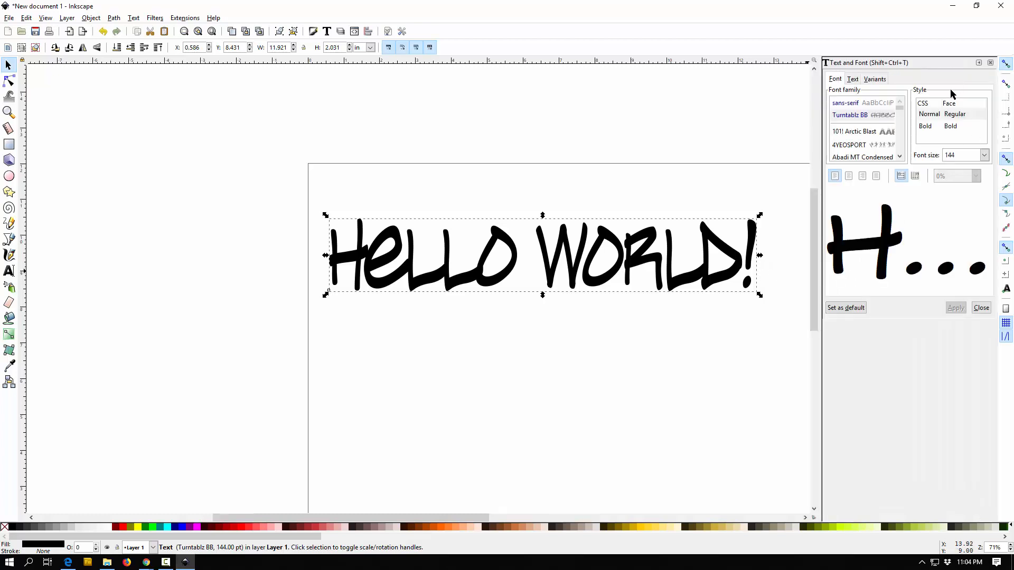
{"action": "left_click", "coordinate": [866, 133]}
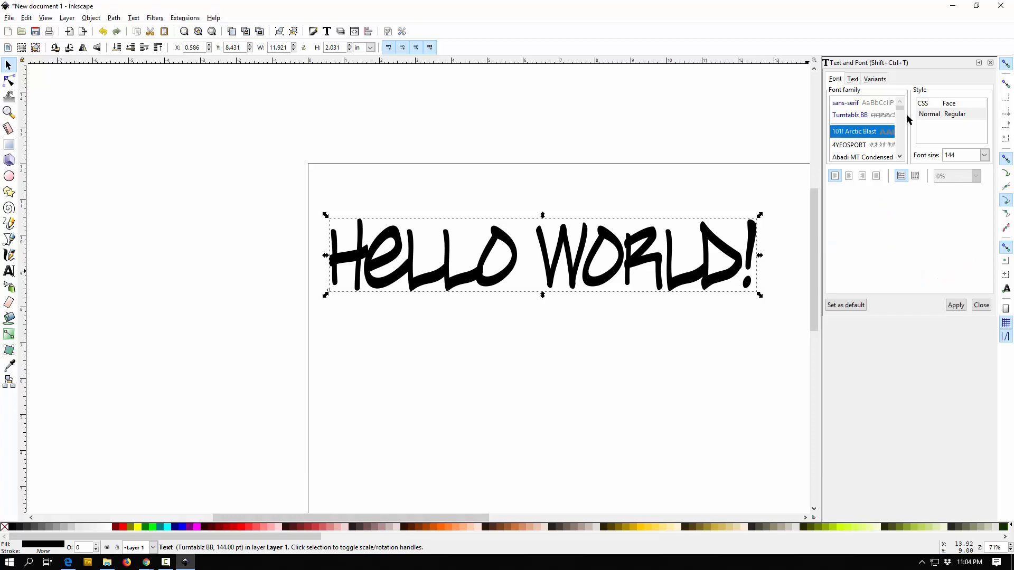
{"action": "left_click", "coordinate": [878, 145]}
{"action": "left_click", "coordinate": [899, 156]}
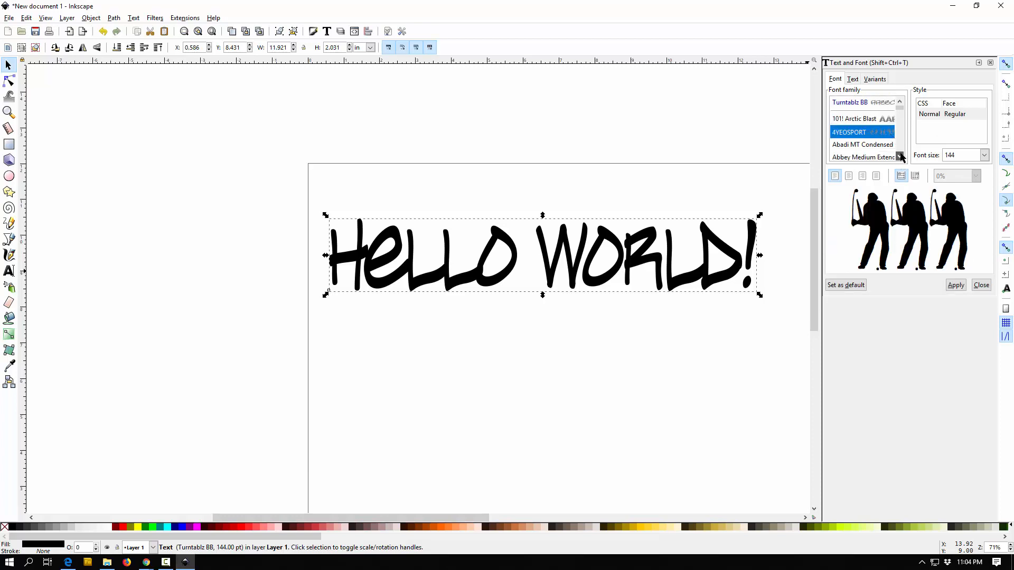
{"action": "left_click", "coordinate": [899, 157]}
{"action": "left_click", "coordinate": [899, 156]}
{"action": "left_click", "coordinate": [872, 151]}
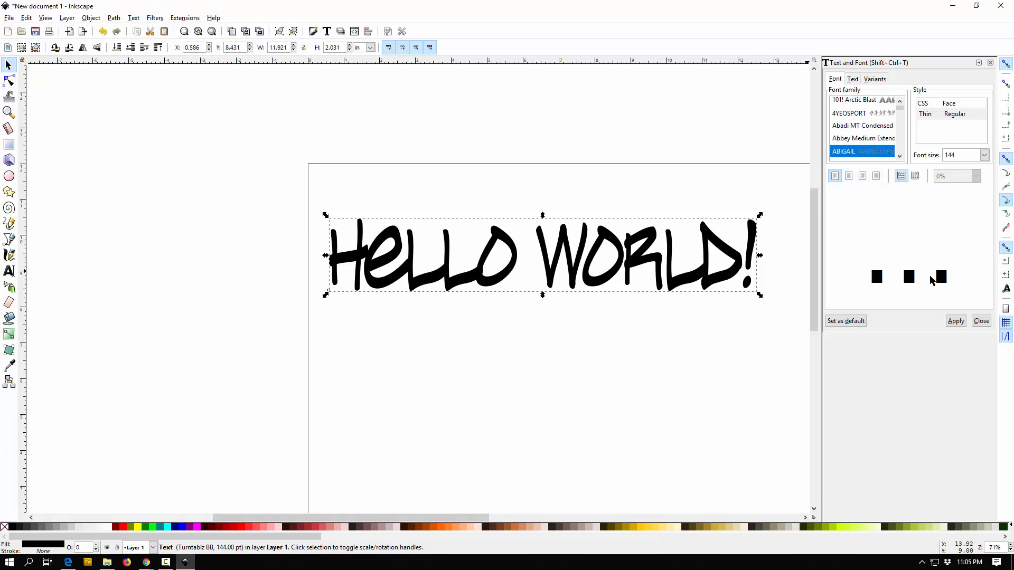
{"action": "left_click", "coordinate": [880, 139]}
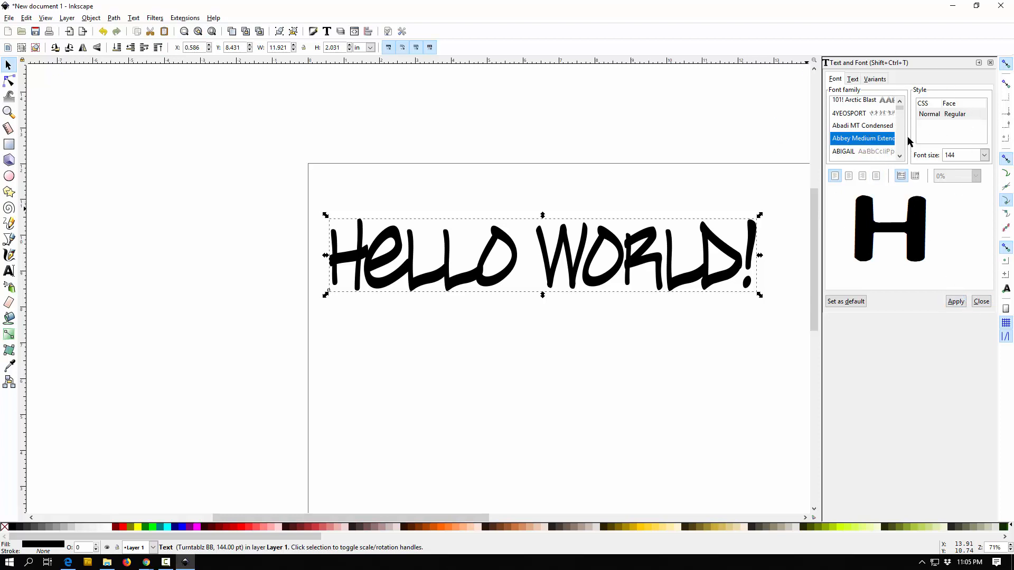
Try the Adobe Gothic Std font on the Hello World! text and undo the font change.
{"action": "scroll", "coordinate": [902, 142], "scroll_direction": "down", "scroll_amount": 5}
{"action": "left_click", "coordinate": [861, 110]}
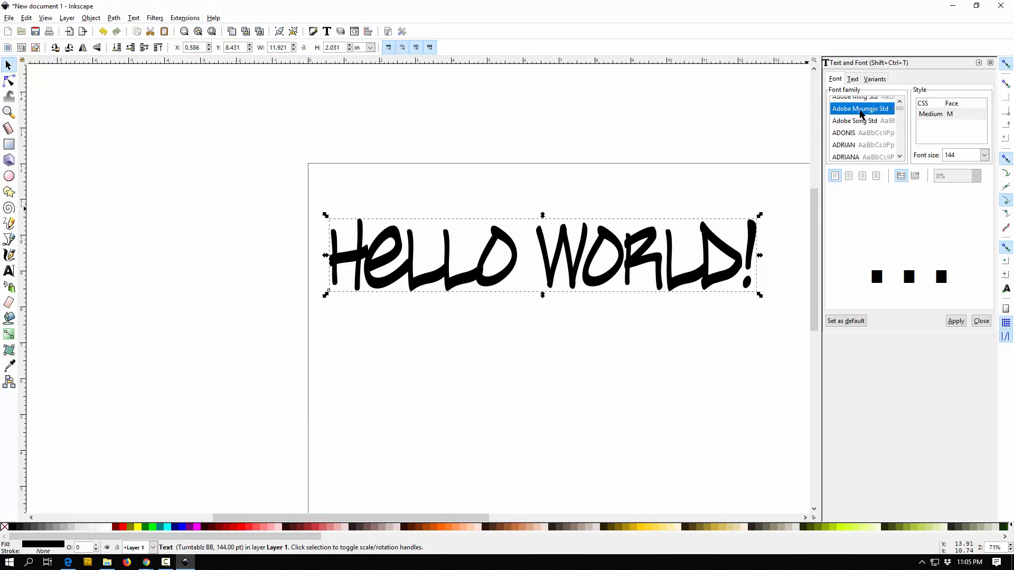
{"action": "left_click", "coordinate": [864, 100]}
{"action": "scroll", "coordinate": [856, 138], "scroll_direction": "up", "scroll_amount": 2}
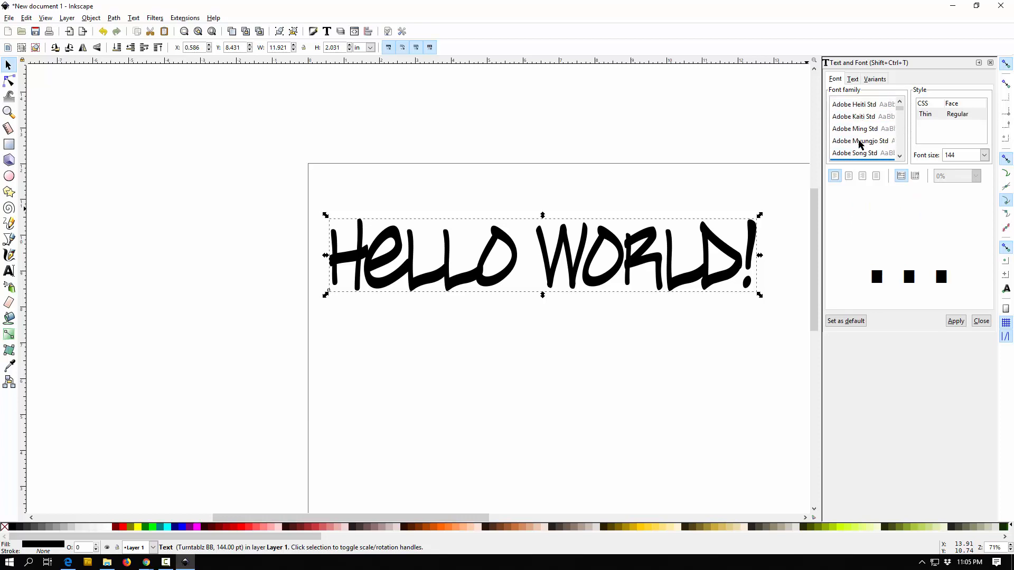
{"action": "left_click", "coordinate": [864, 119]}
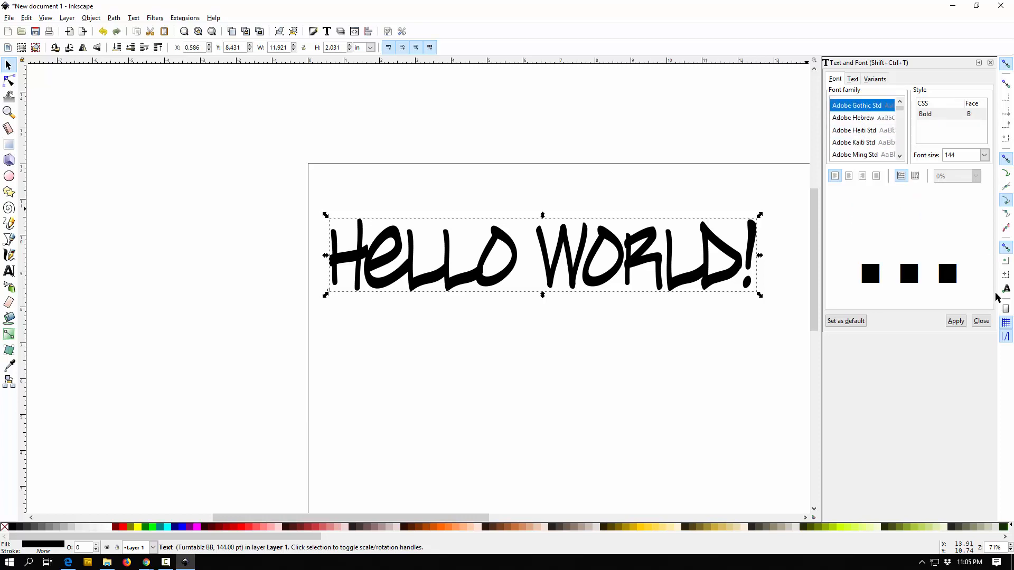
{"action": "left_click", "coordinate": [957, 321]}
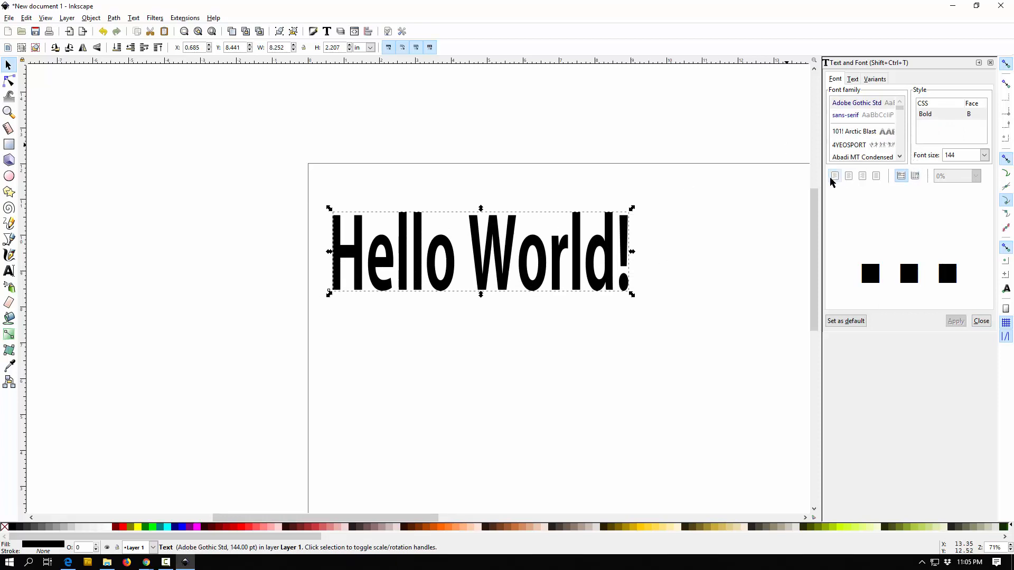
{"action": "key", "text": "ctrl+z"}
Review the text content and font variant settings of the Hello World! text, and close the Text and Font dialog.
{"action": "left_click", "coordinate": [853, 80]}
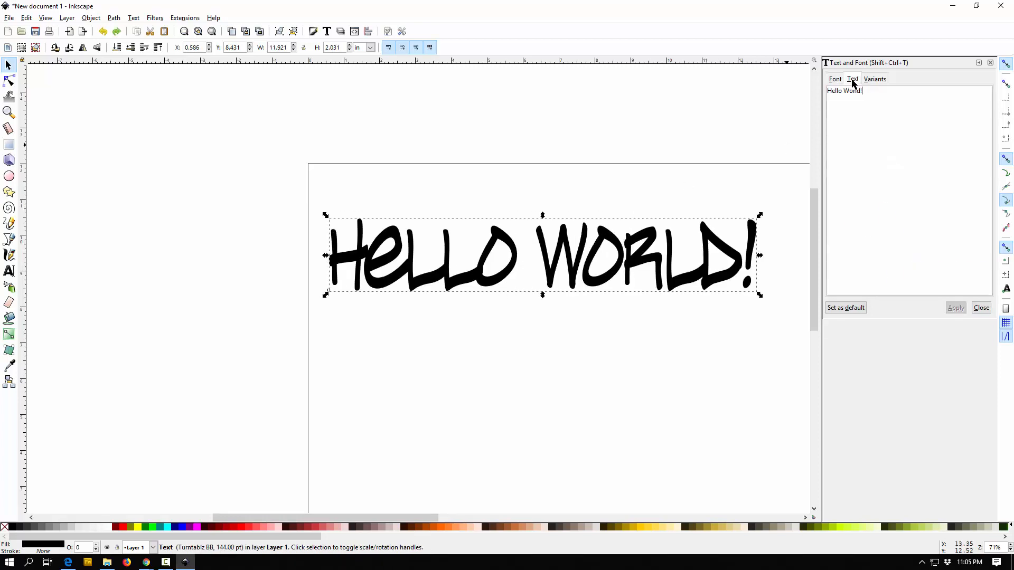
{"action": "left_click", "coordinate": [875, 79]}
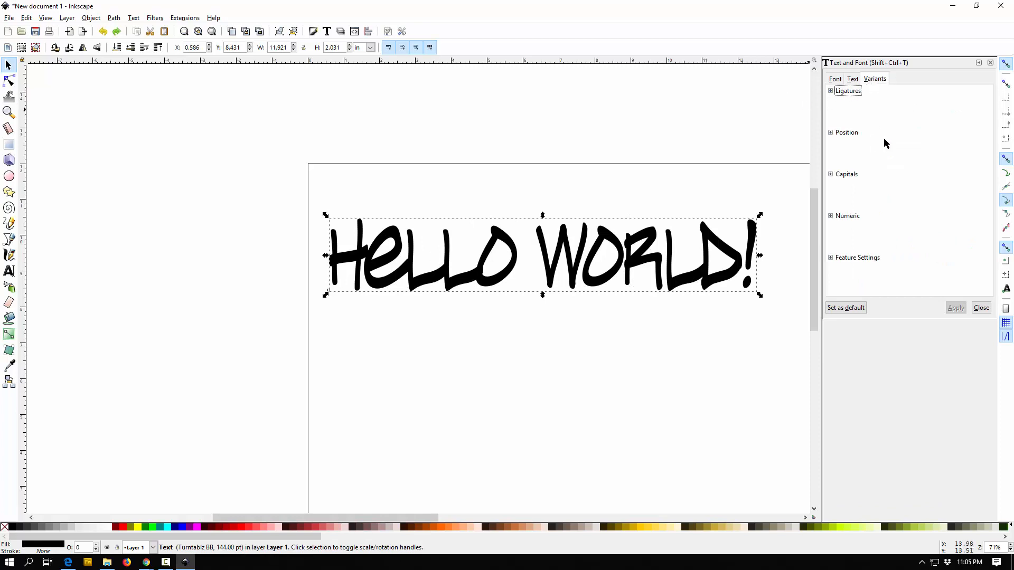
{"action": "left_click", "coordinate": [980, 309]}
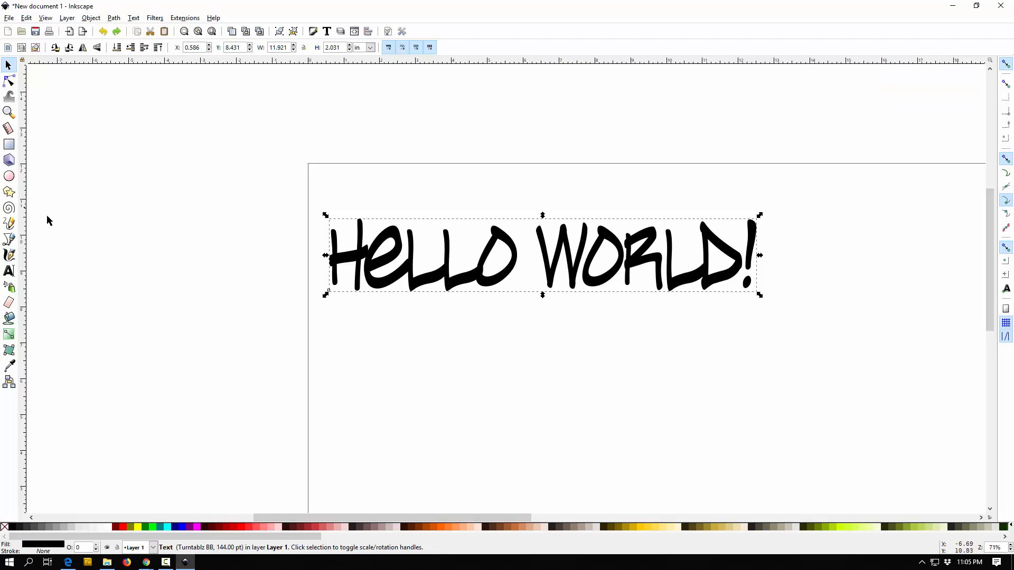
Centre-align the Hello World! text and set its letter spacing to 5.
{"action": "left_click", "coordinate": [9, 270]}
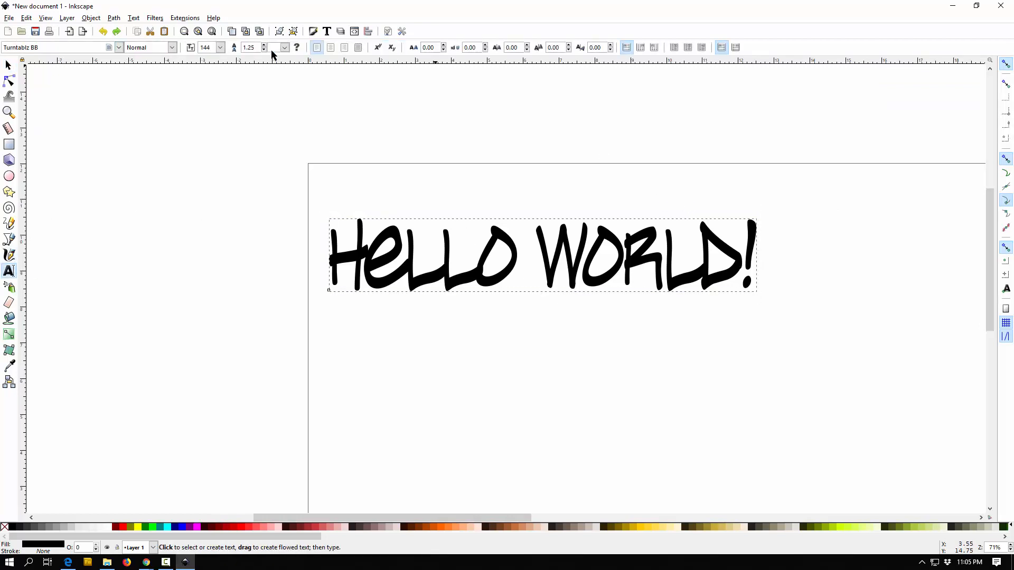
{"action": "left_click", "coordinate": [331, 48]}
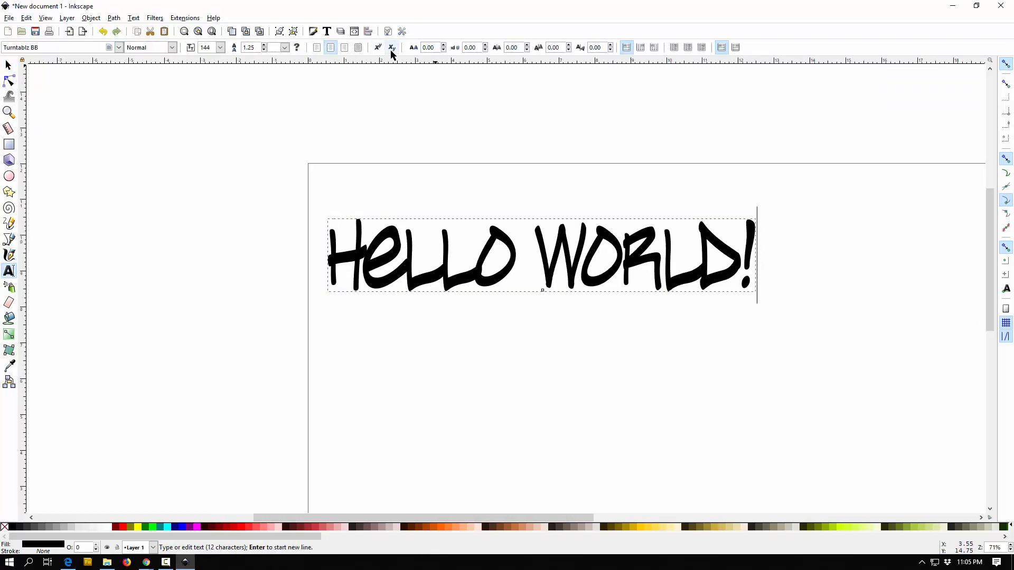
{"action": "left_click", "coordinate": [444, 45]}
{"action": "left_click", "coordinate": [444, 46]}
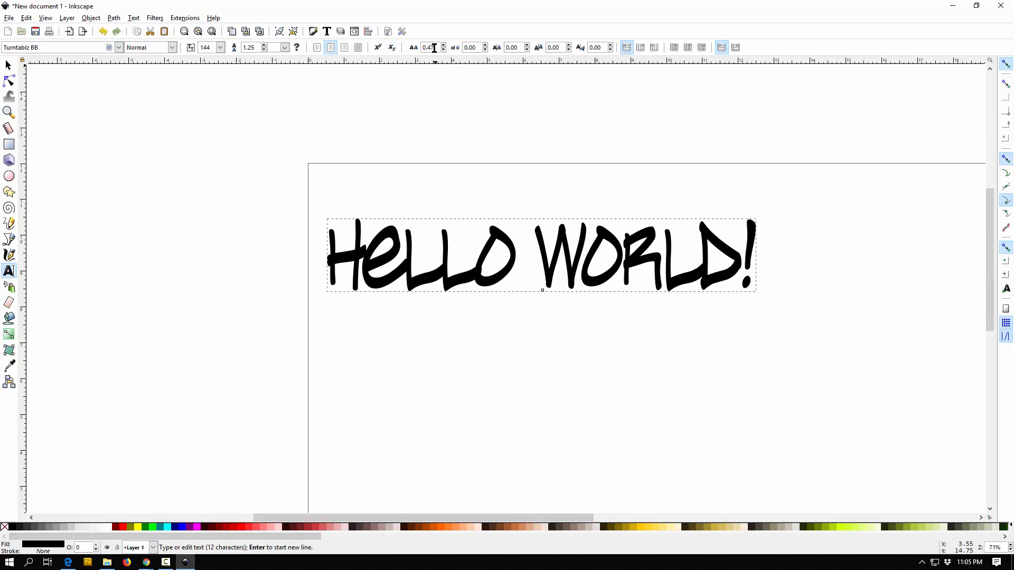
{"action": "left_click_drag", "start_coordinate": [436, 48], "coordinate": [420, 48]}
{"action": "type", "text": "5"}
{"action": "key", "text": "Return"}
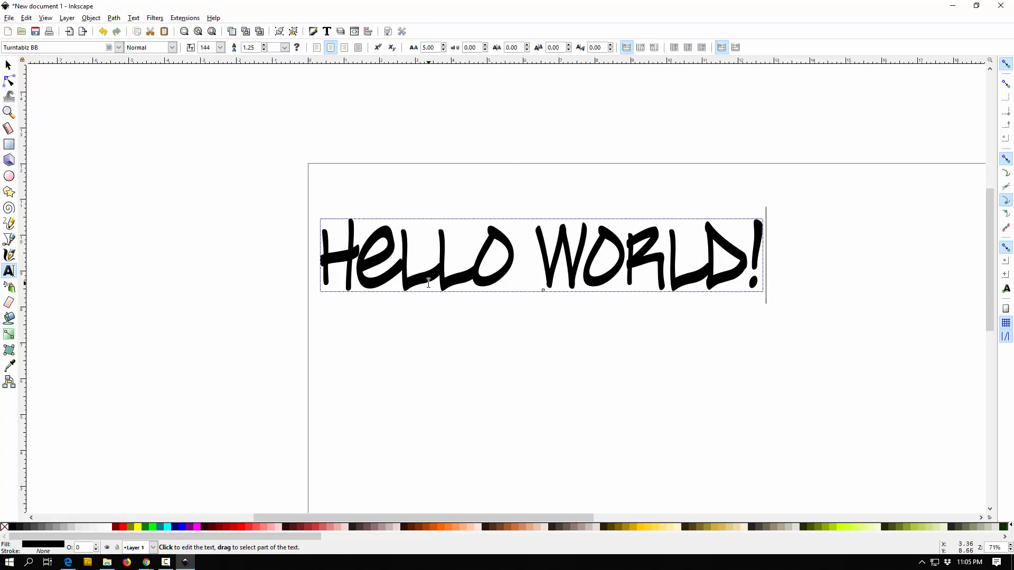
Move the Hello World! text up near the page's upper edge, at about X 0.473 and Y 9.668 in, and convert it to paths.
{"action": "left_click", "coordinate": [8, 65]}
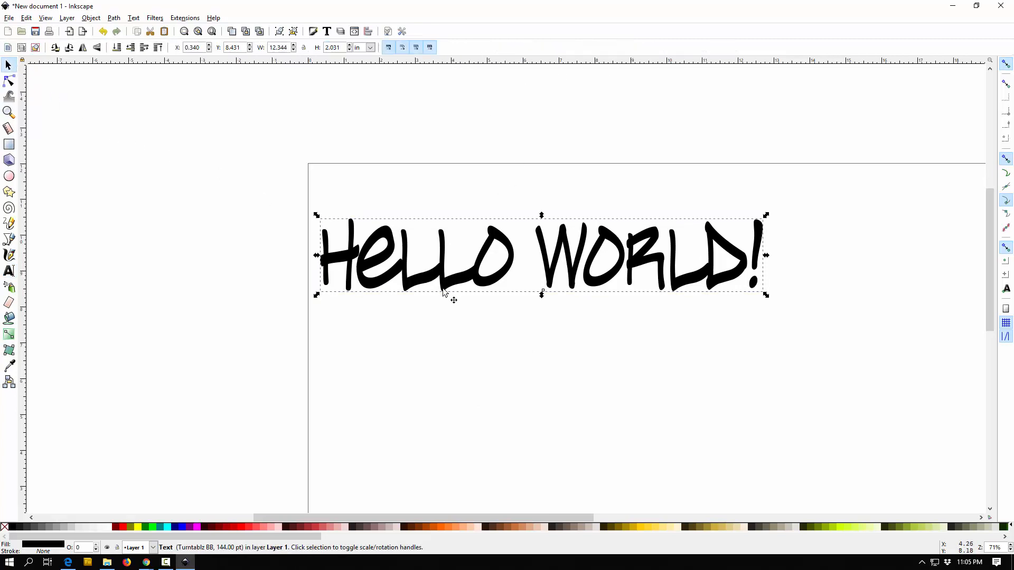
{"action": "left_click_drag", "start_coordinate": [430, 273], "coordinate": [438, 234]}
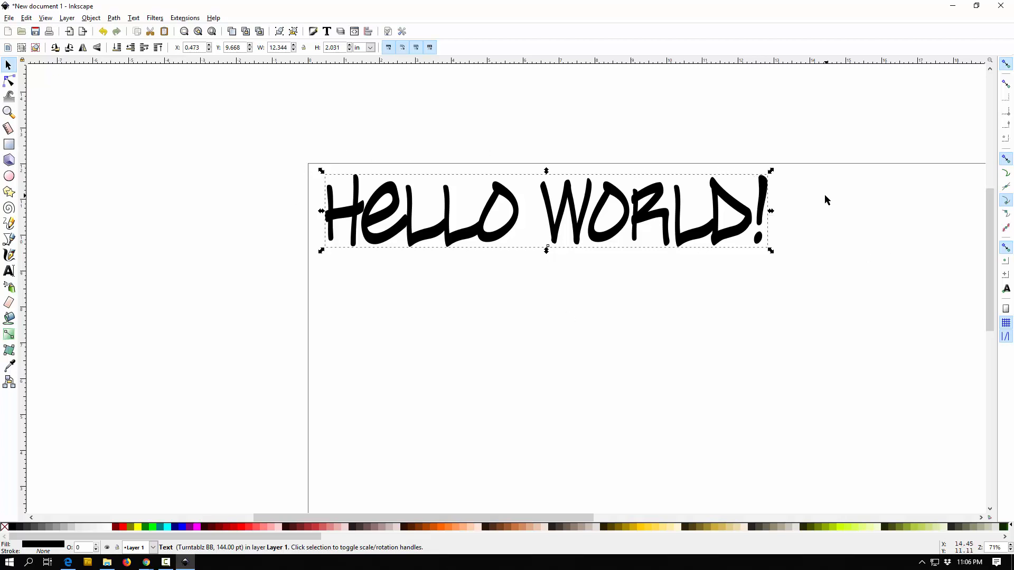
{"action": "left_click", "coordinate": [115, 18]}
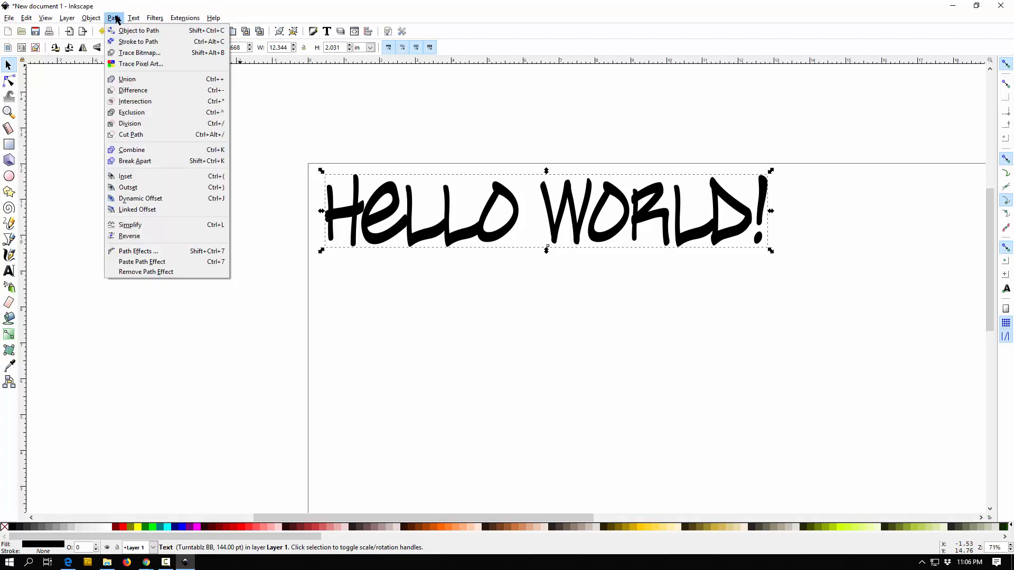
{"action": "left_click", "coordinate": [119, 32]}
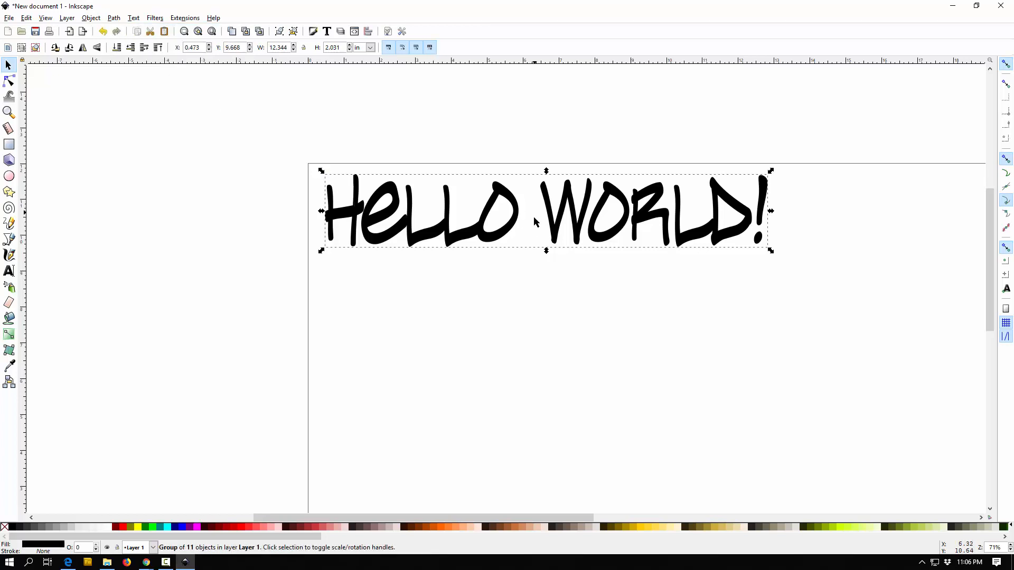
Enter the converted lettering group, select individual letters of Hello, and show the nodes of its first L before deselecting it.
{"action": "left_click", "coordinate": [525, 277]}
{"action": "double_click", "coordinate": [505, 235]}
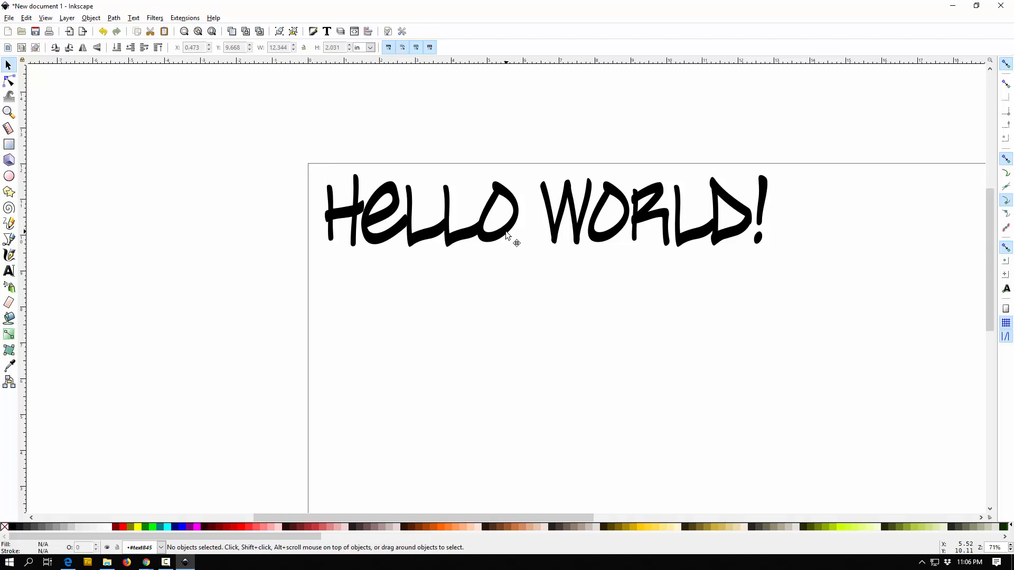
{"action": "left_click", "coordinate": [506, 234]}
{"action": "left_click", "coordinate": [457, 239]}
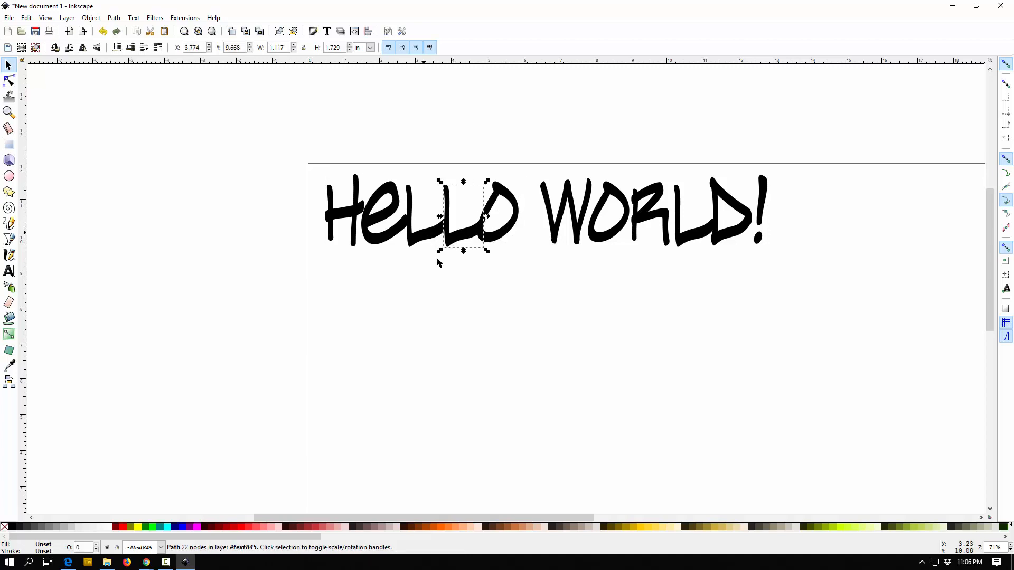
{"action": "left_click", "coordinate": [424, 233]}
{"action": "left_click", "coordinate": [9, 81]}
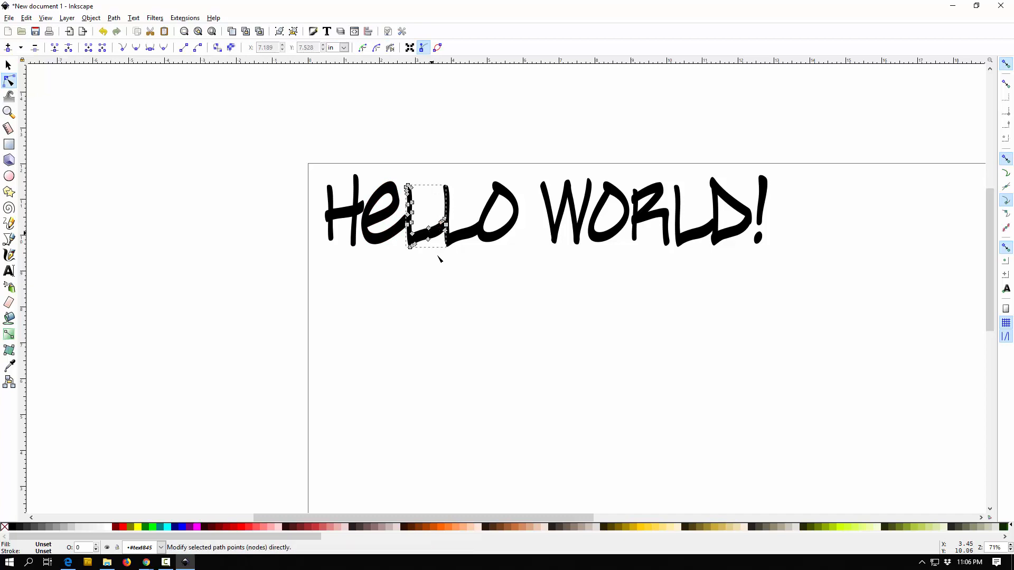
{"action": "left_click", "coordinate": [9, 65]}
{"action": "left_click", "coordinate": [120, 110]}
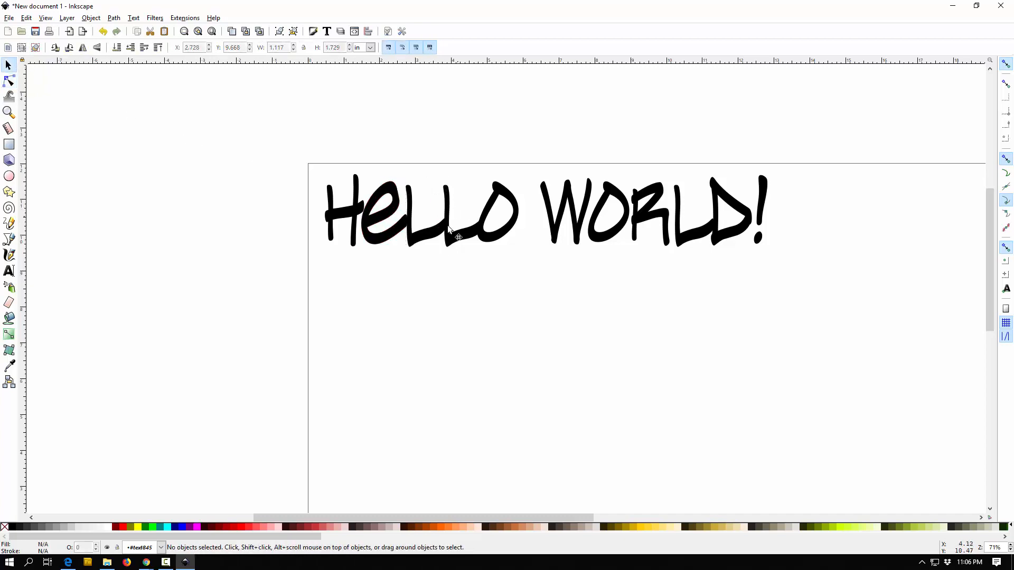
Distort the first L of Hello by moving nodes on both sides of its stem and at the end of its foot.
{"action": "scroll", "coordinate": [448, 225], "scroll_direction": "up", "scroll_amount": 4}
{"action": "scroll", "coordinate": [431, 216], "scroll_direction": "down", "scroll_amount": 1}
{"action": "left_click", "coordinate": [407, 267]}
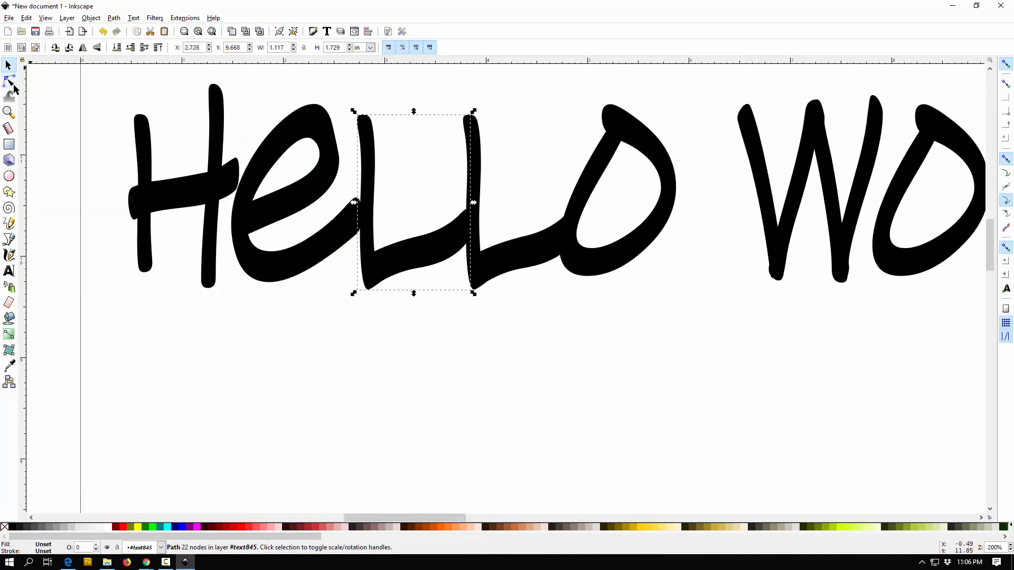
{"action": "left_click", "coordinate": [13, 84]}
{"action": "left_click_drag", "start_coordinate": [375, 161], "coordinate": [410, 151]}
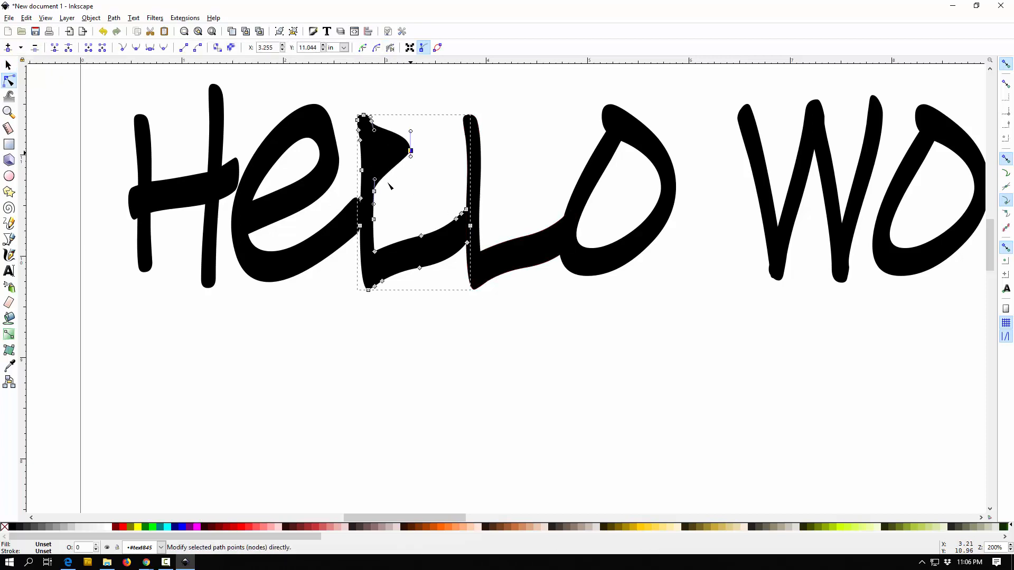
{"action": "left_click_drag", "start_coordinate": [373, 204], "coordinate": [406, 184]}
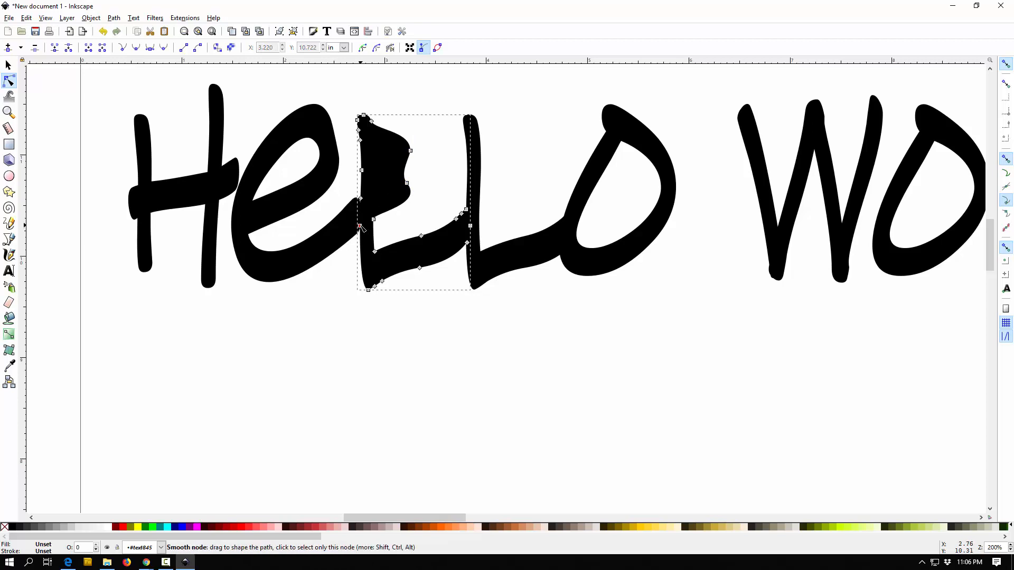
{"action": "left_click_drag", "start_coordinate": [360, 226], "coordinate": [324, 254]}
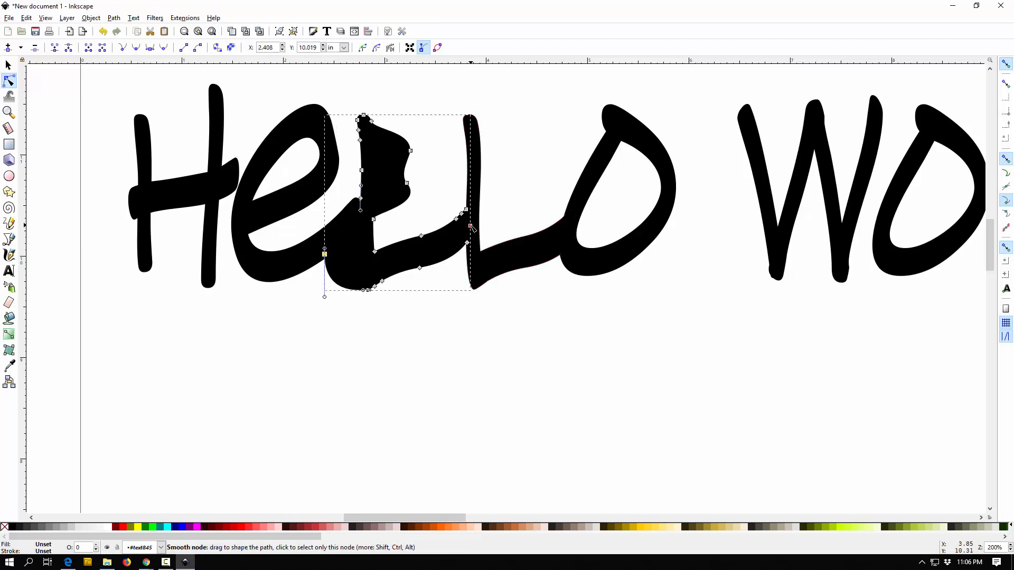
{"action": "left_click_drag", "start_coordinate": [470, 226], "coordinate": [454, 197]}
{"action": "scroll", "coordinate": [414, 287], "scroll_direction": "down", "scroll_amount": 1}
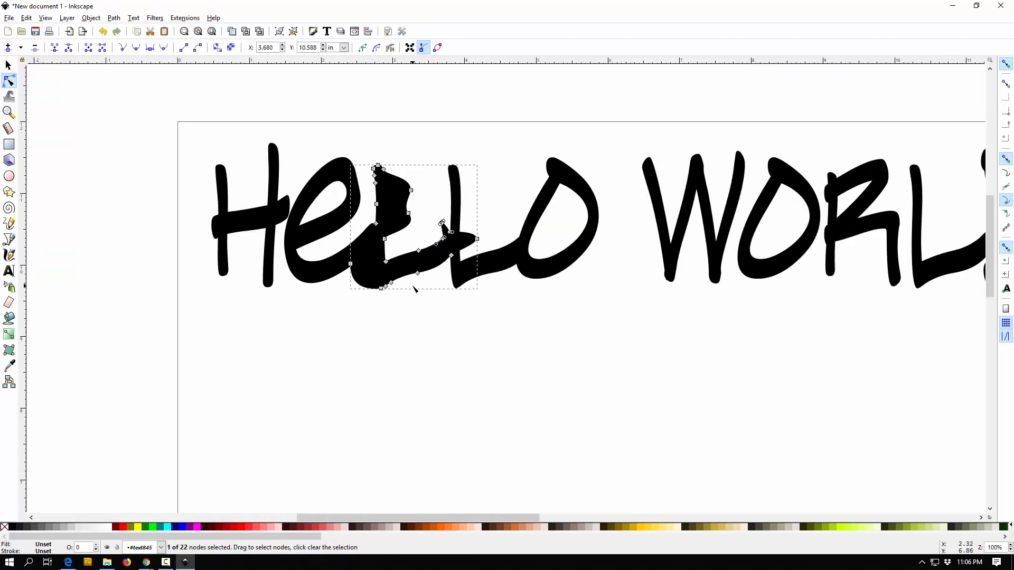
{"action": "scroll", "coordinate": [464, 301], "scroll_direction": "down", "scroll_amount": 4}
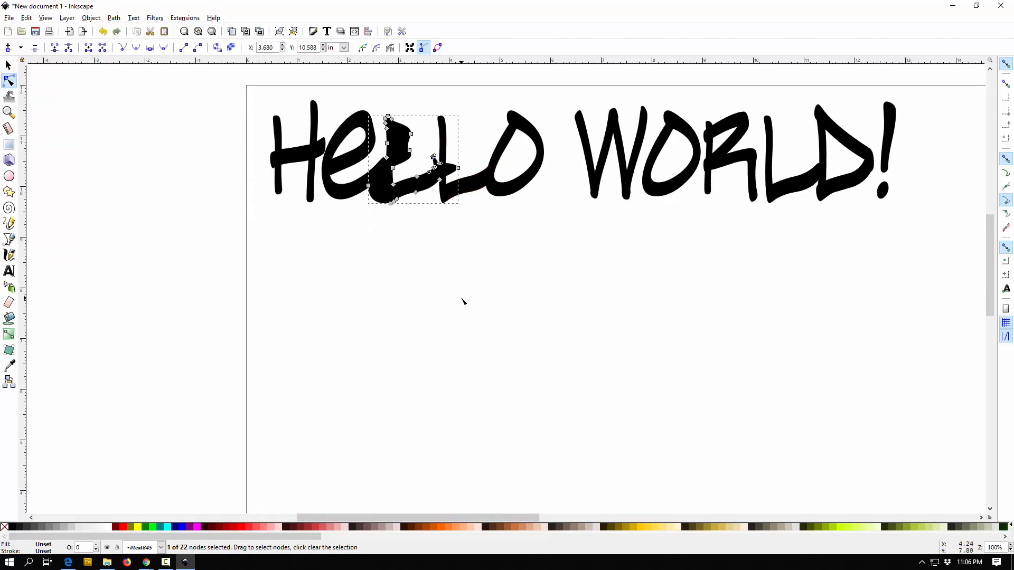
{"action": "scroll", "coordinate": [462, 299], "scroll_direction": "down", "scroll_amount": 1}
{"action": "scroll", "coordinate": [461, 296], "scroll_direction": "down", "scroll_amount": 3}
{"action": "scroll", "coordinate": [461, 296], "scroll_direction": "right", "scroll_amount": 3}
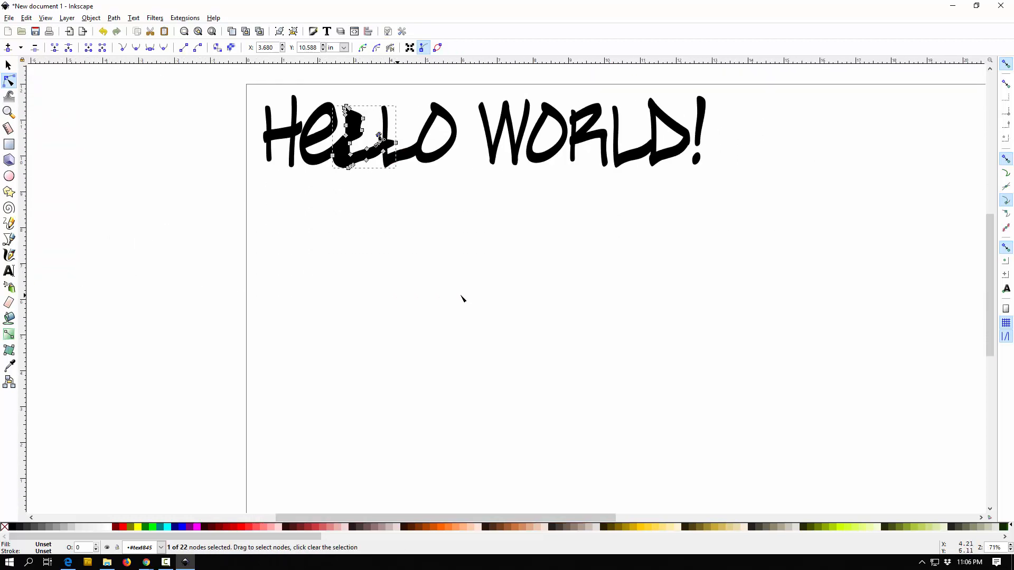
{"action": "scroll", "coordinate": [462, 299], "scroll_direction": "right", "scroll_amount": 6}
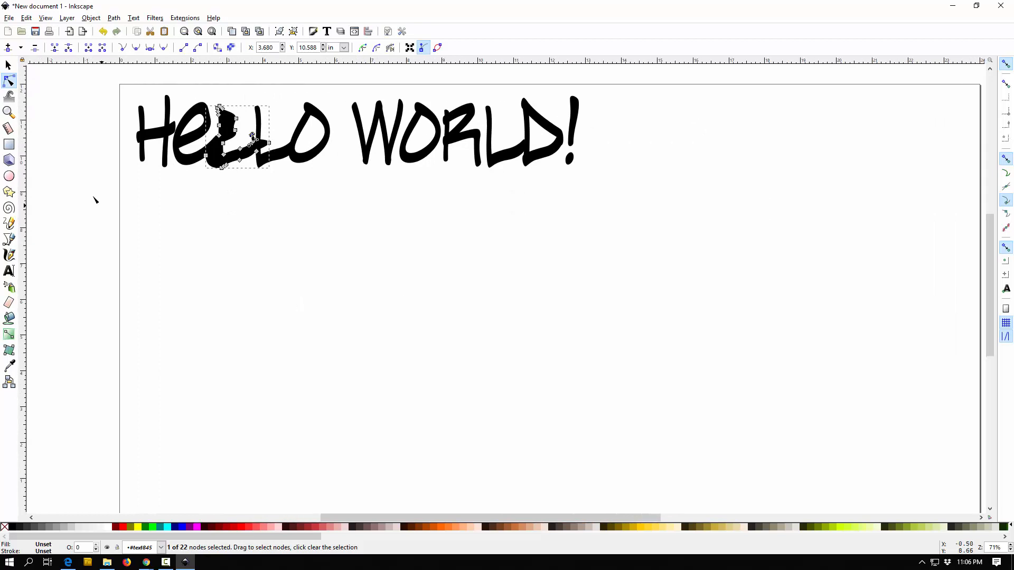